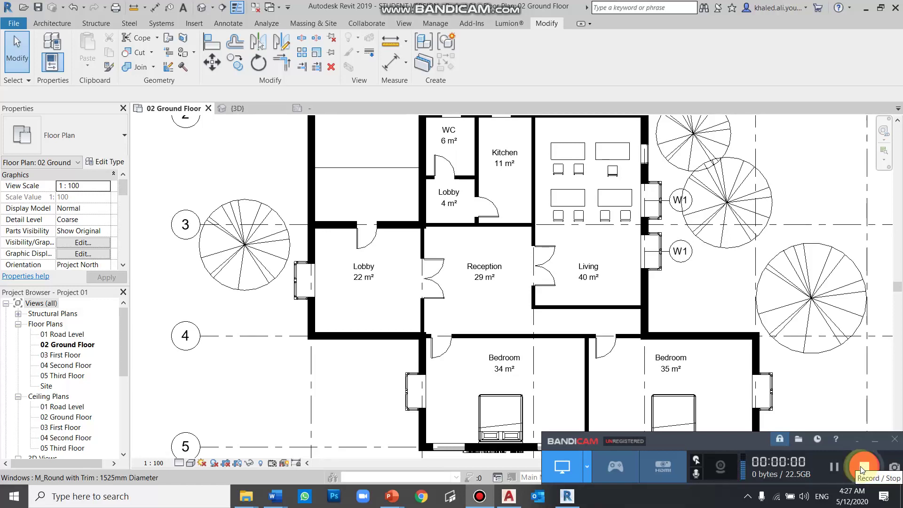
# In the Lobby room tag family, set the Room name label's text size to 3 mm.
pyautogui.click(876, 443)
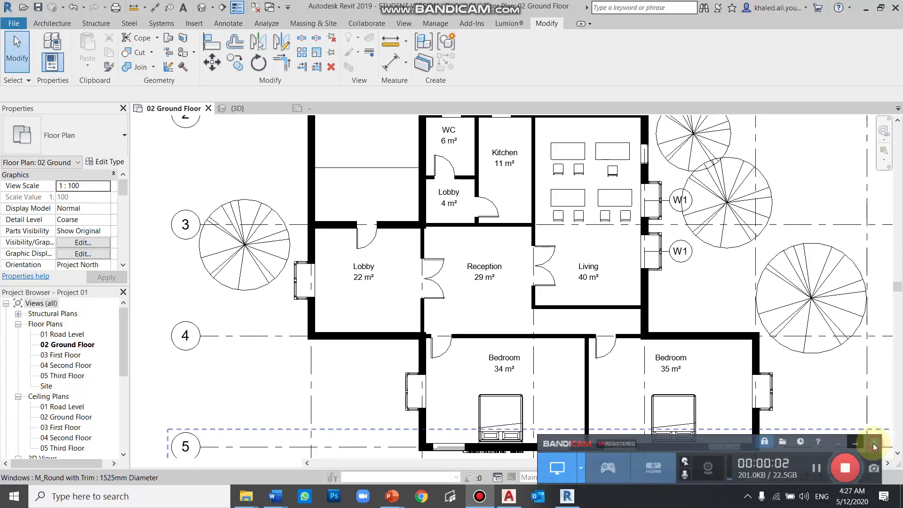
pyautogui.click(374, 278)
pyautogui.doubleClick(374, 278)
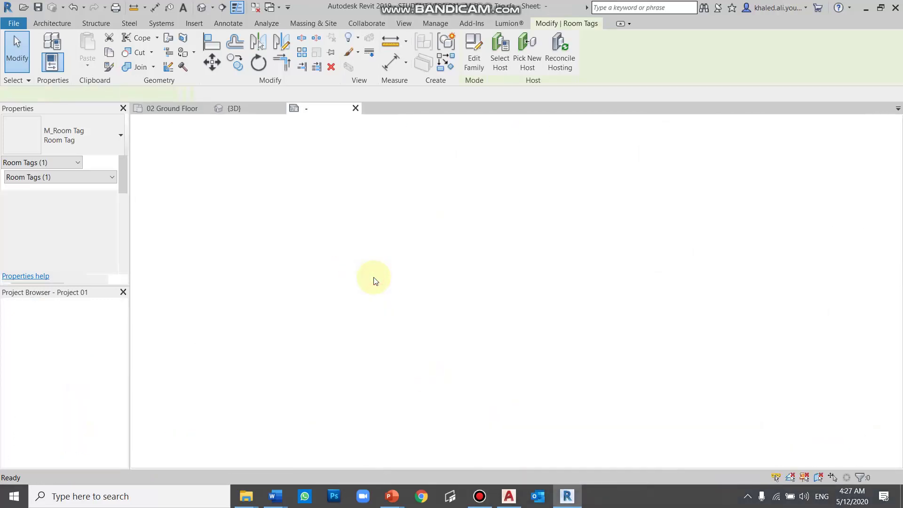
pyautogui.click(472, 226)
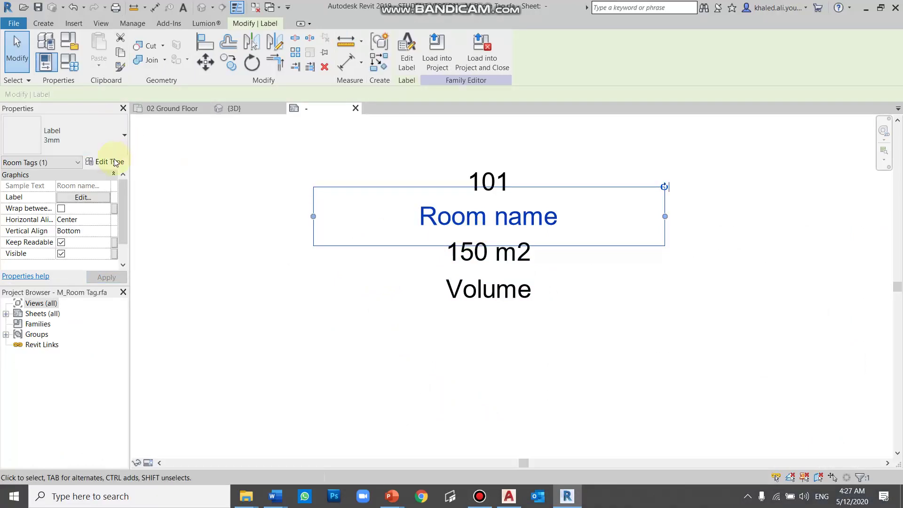
pyautogui.click(109, 162)
pyautogui.click(536, 269)
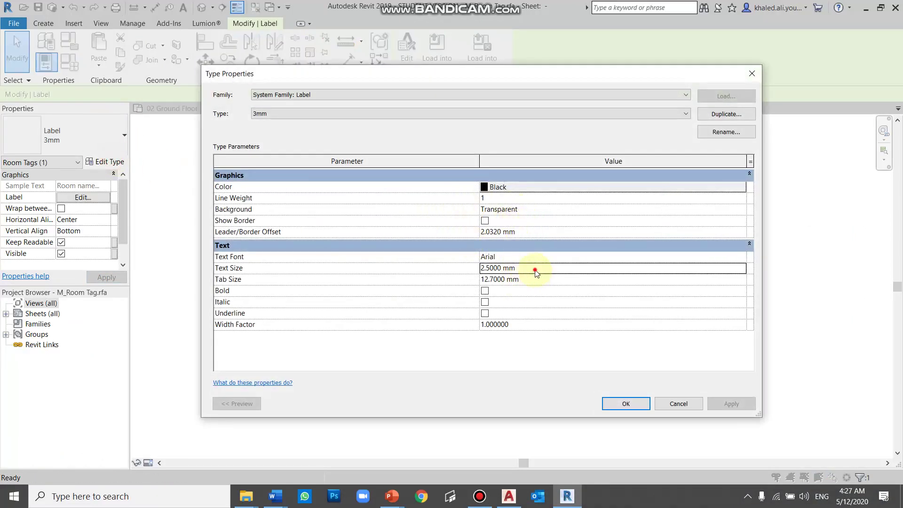
pyautogui.write('3')
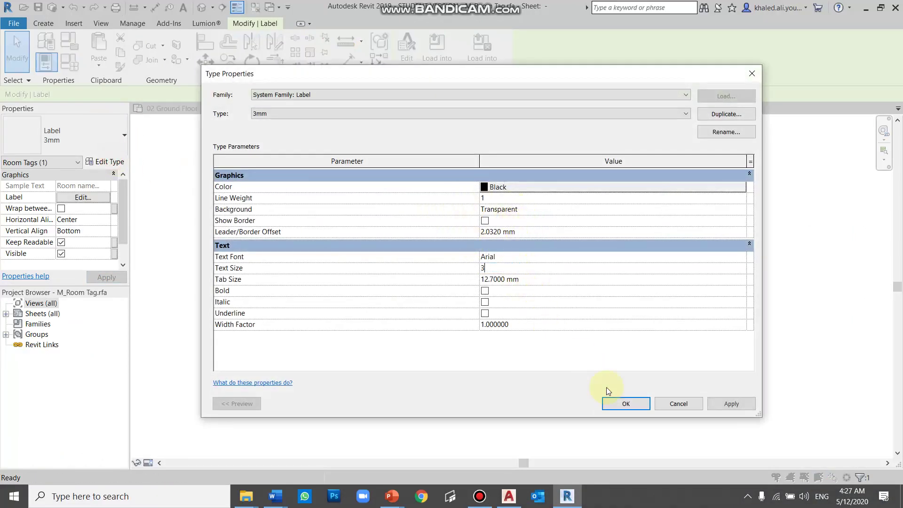
pyautogui.click(620, 404)
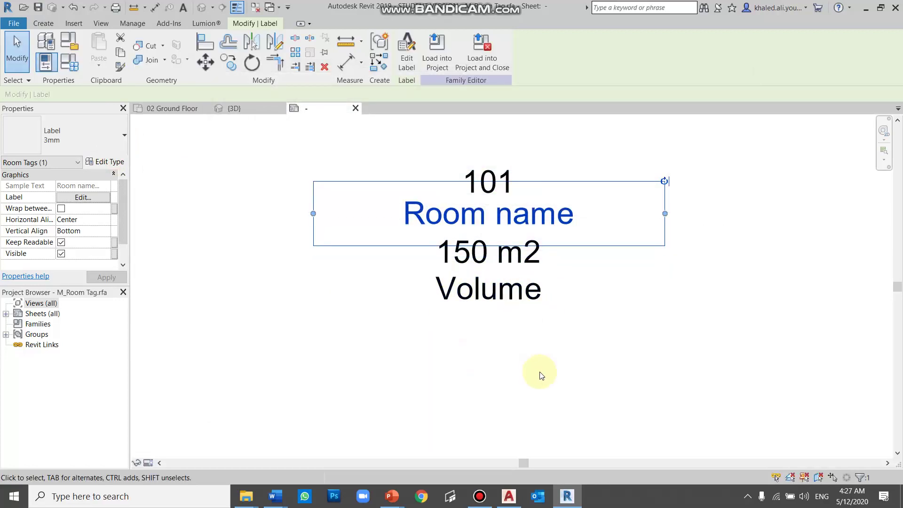
# Check the 150 m2, Volume and 101 labels, then load the tag family into the project.
pyautogui.click(543, 371)
pyautogui.click(508, 263)
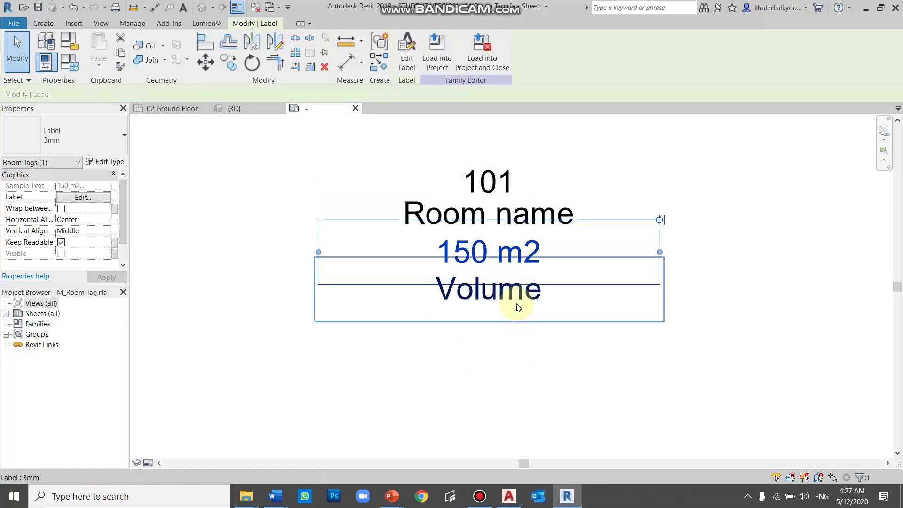
pyautogui.click(521, 355)
pyautogui.click(517, 301)
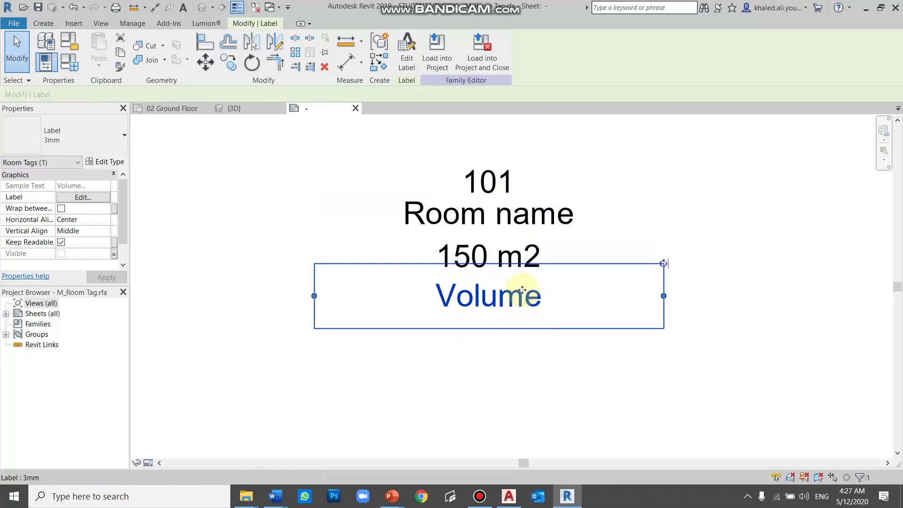
pyautogui.click(495, 185)
pyautogui.click(621, 312)
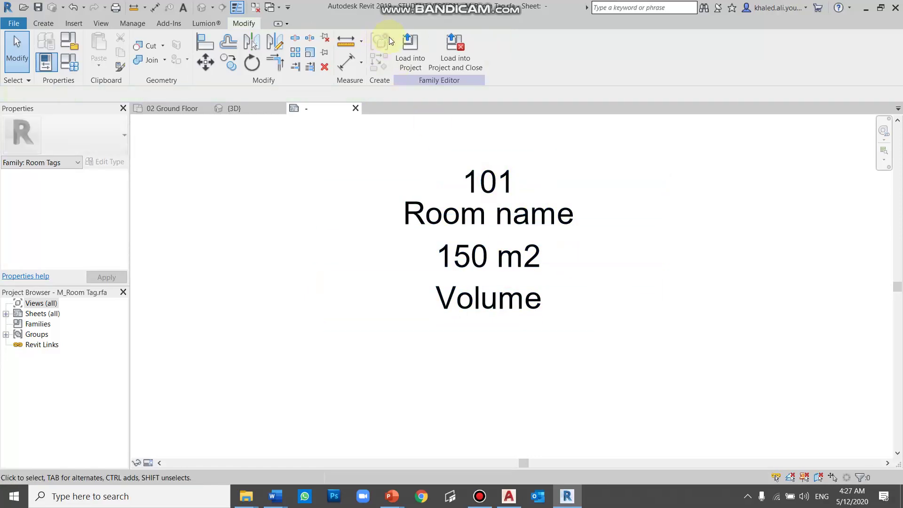
pyautogui.click(410, 57)
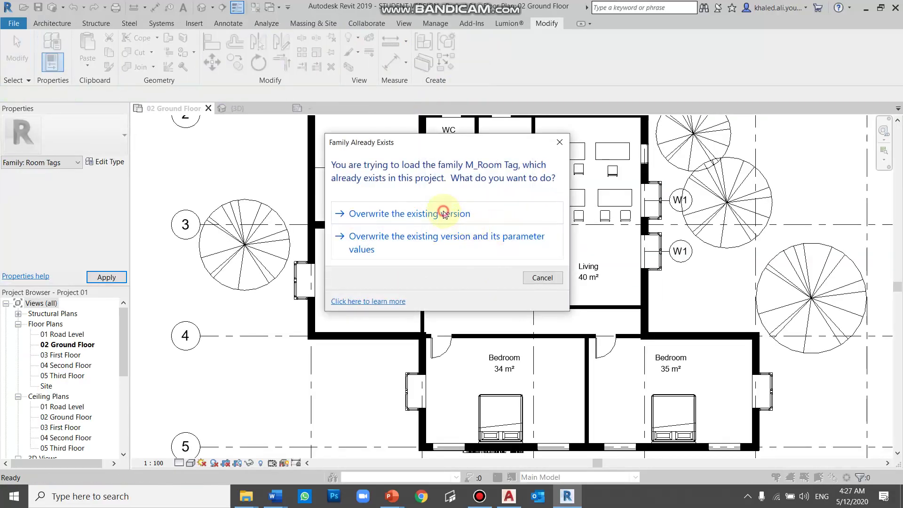
# Overwrite the existing M_Room Tag family and zoom around the plan to check the reloaded tags.
pyautogui.click(443, 214)
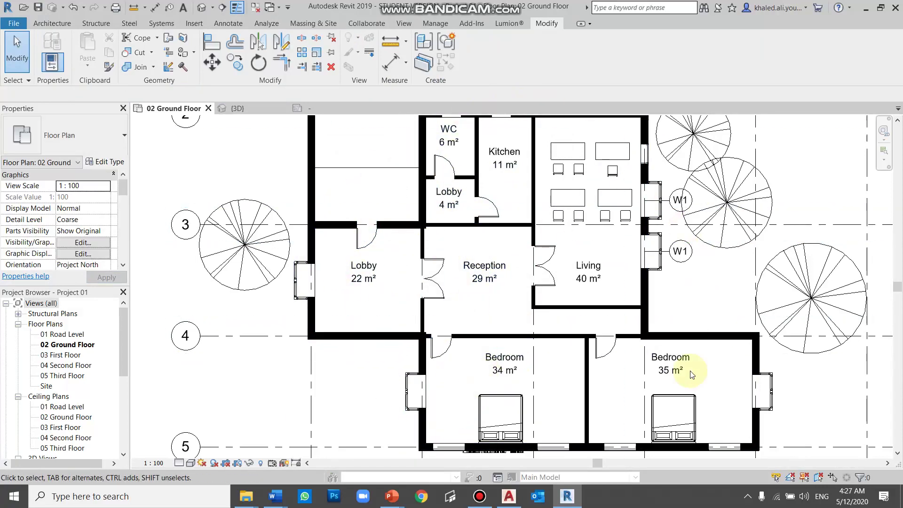
pyautogui.scroll(-2, 433, 291)
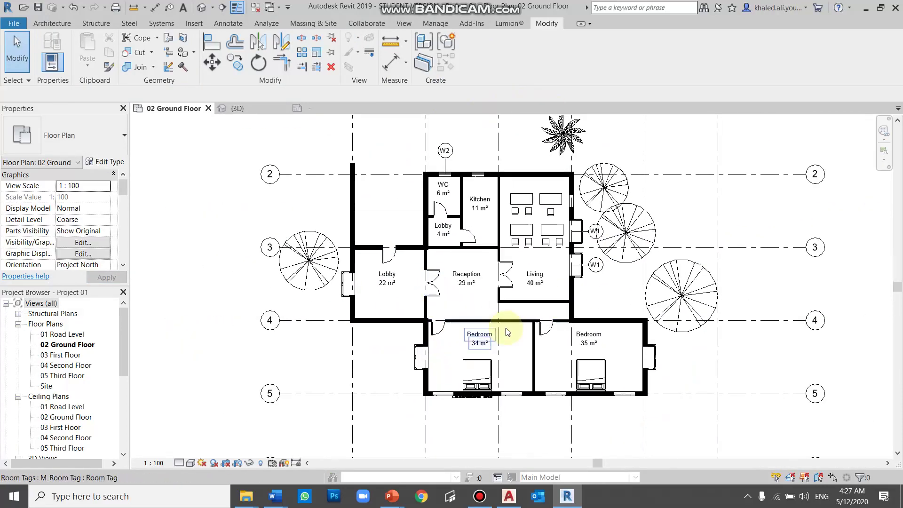
pyautogui.scroll(2, 507, 329)
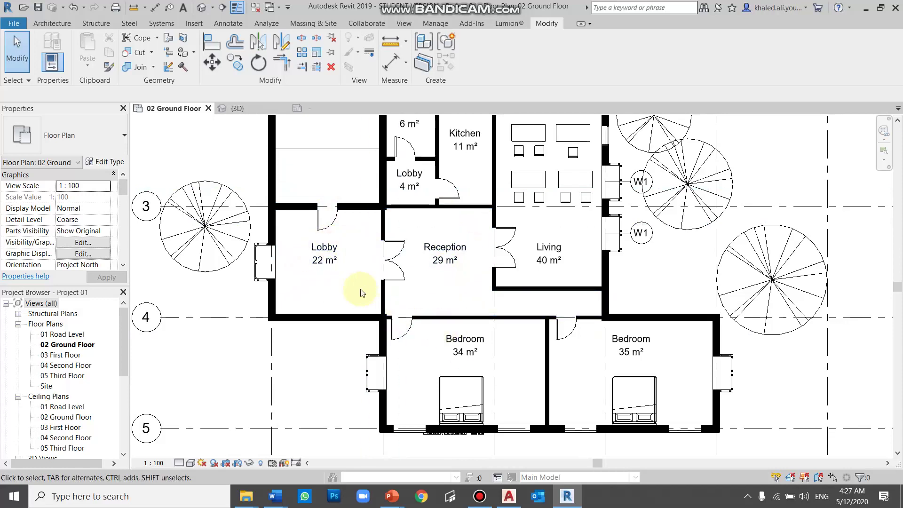
pyautogui.scroll(-5, 348, 313)
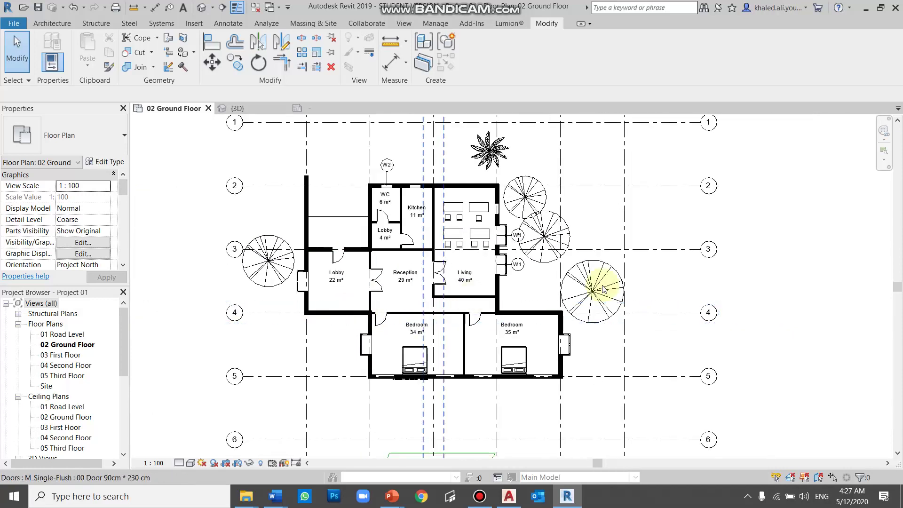
pyautogui.scroll(4, 651, 273)
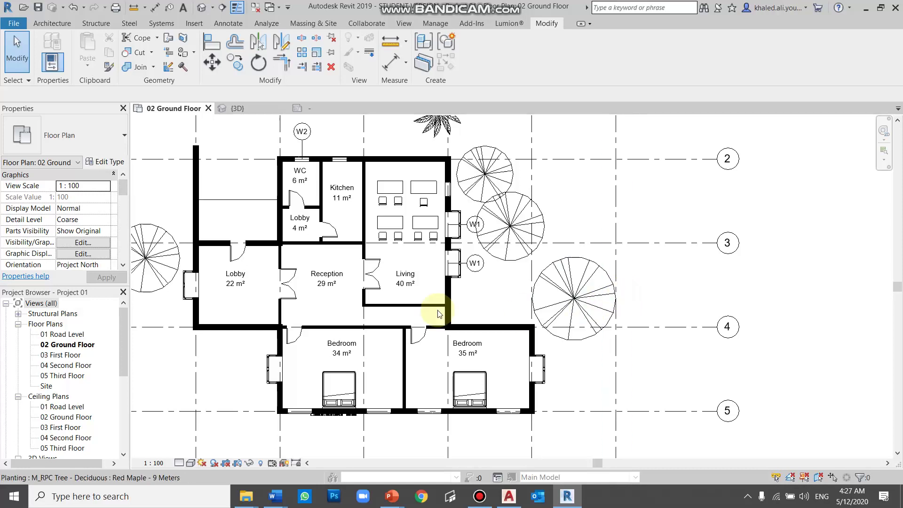
pyautogui.click(47, 24)
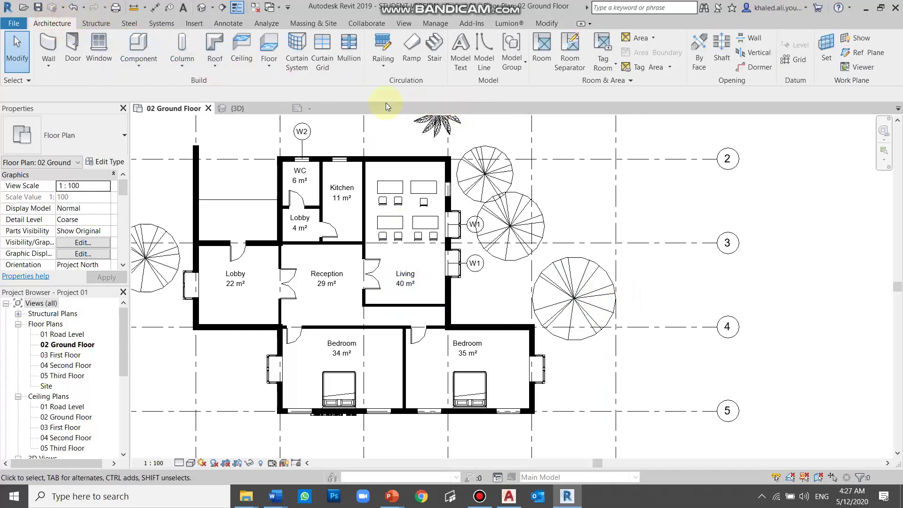
# Place a colour fill legend right of the plan with space type Rooms and scheme Name.
pyautogui.click(226, 24)
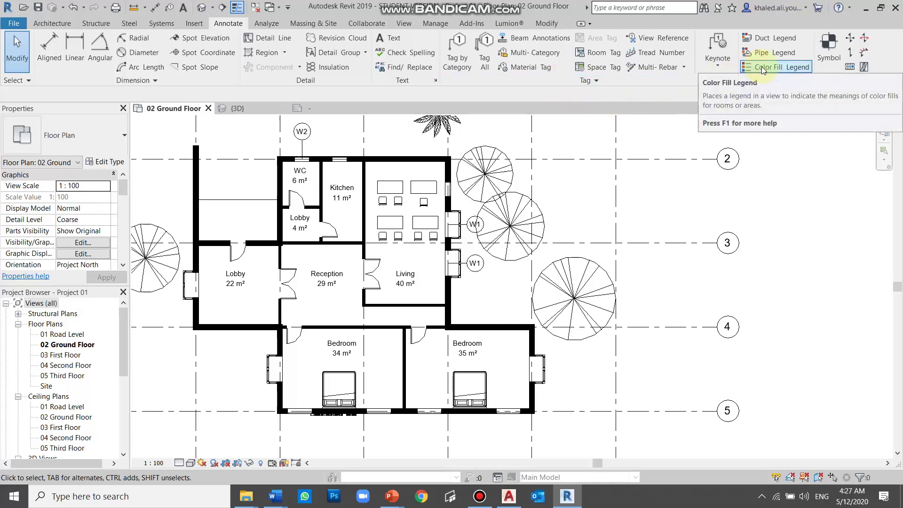
pyautogui.moveTo(777, 66)
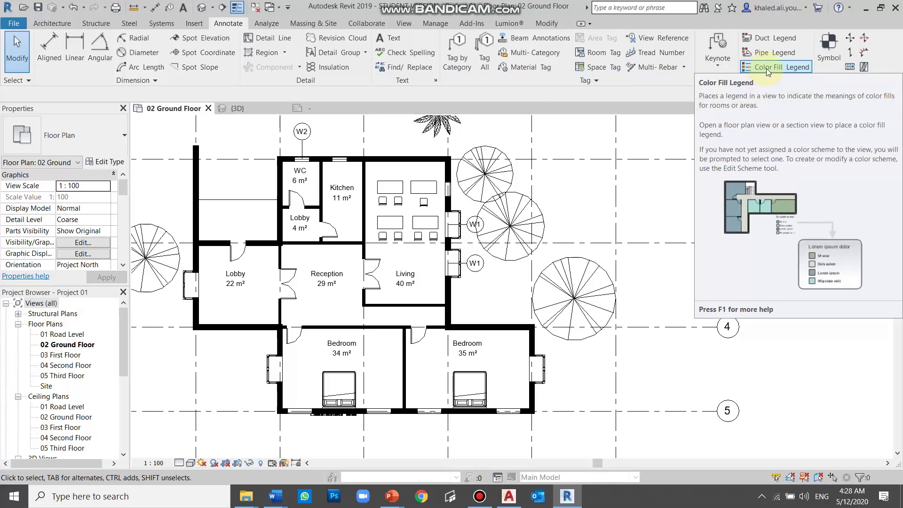
pyautogui.click(766, 69)
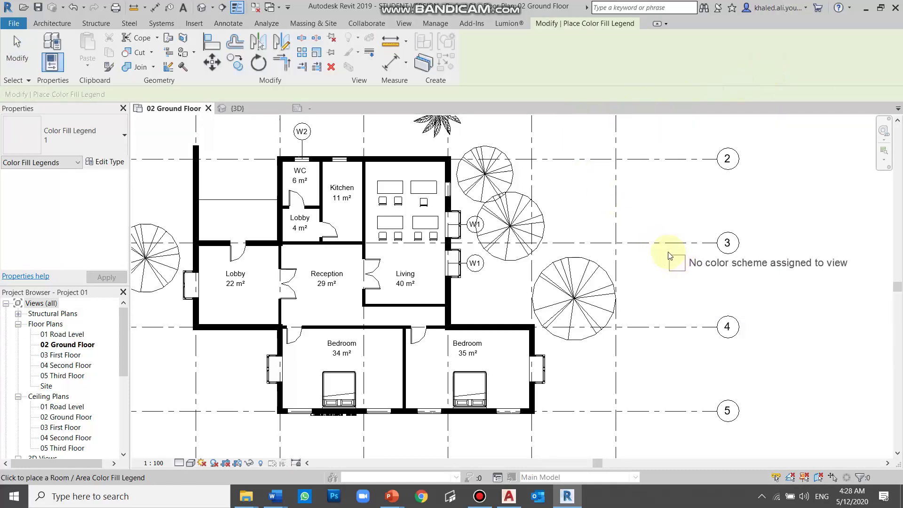
pyautogui.click(640, 273)
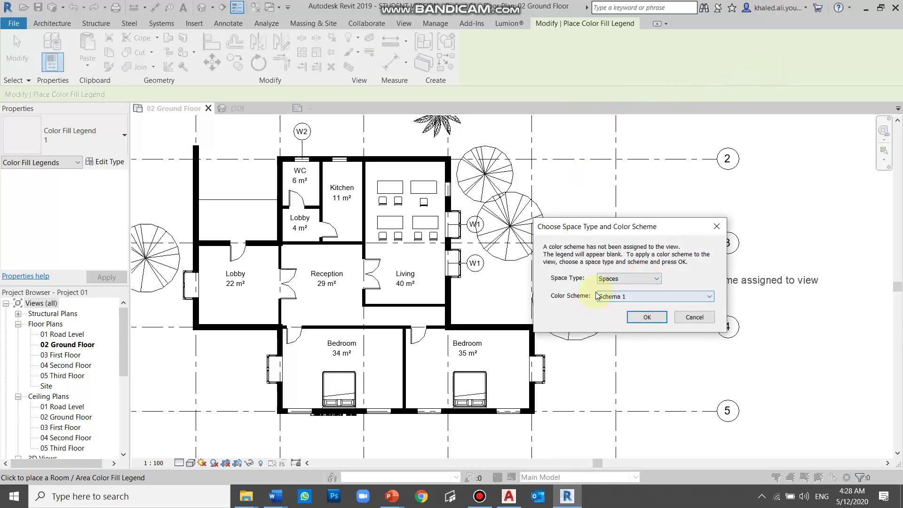
pyautogui.click(626, 278)
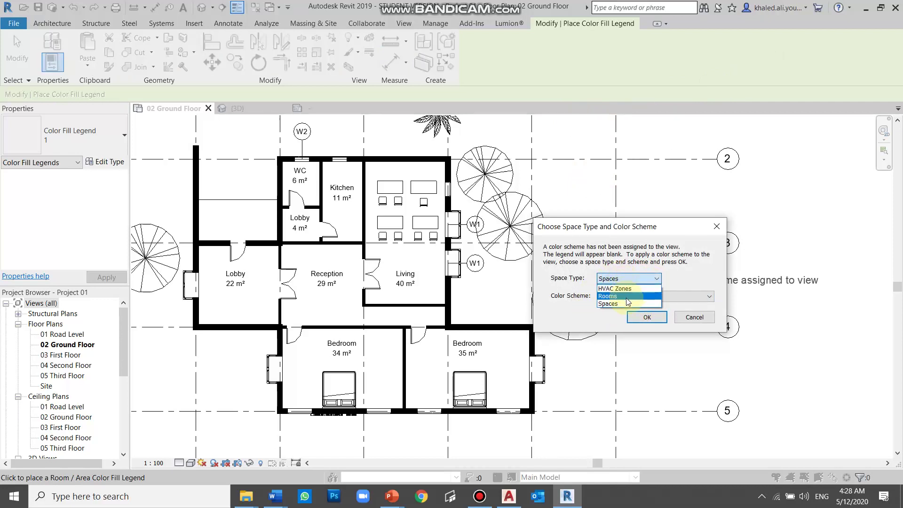
pyautogui.click(627, 297)
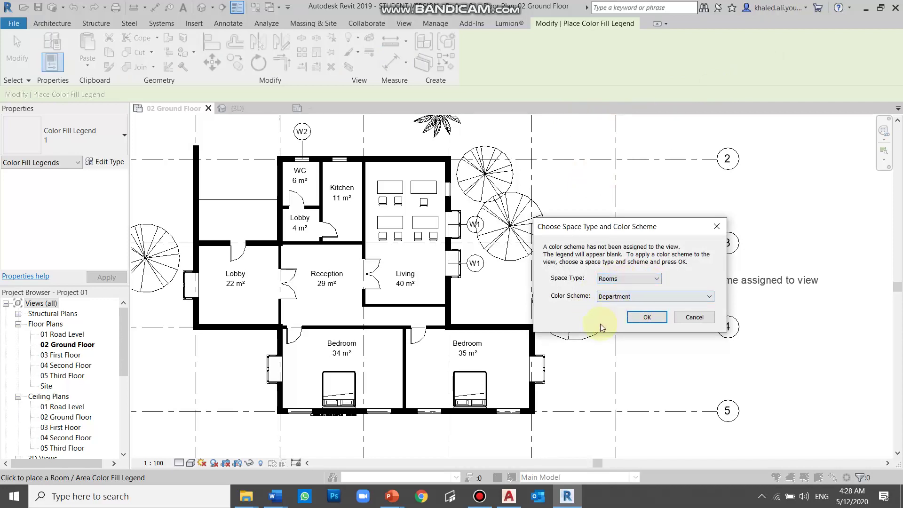
pyautogui.click(631, 297)
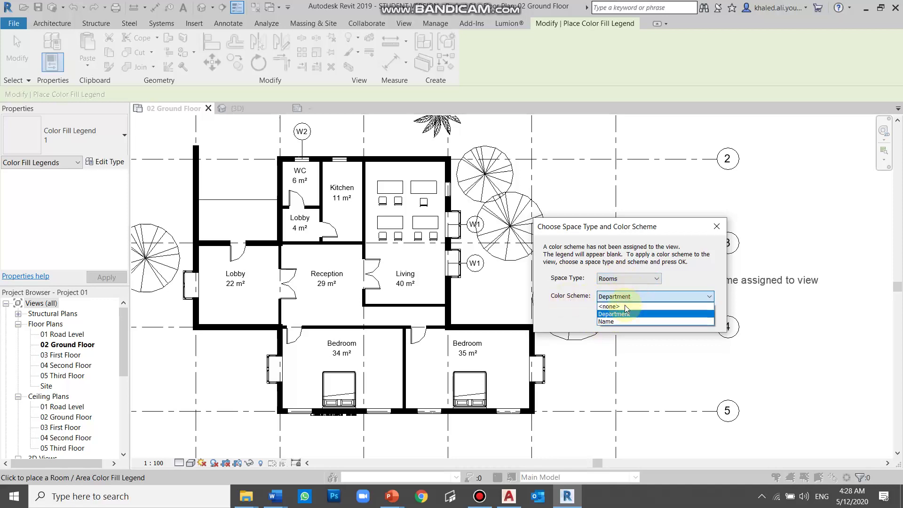
pyautogui.click(609, 323)
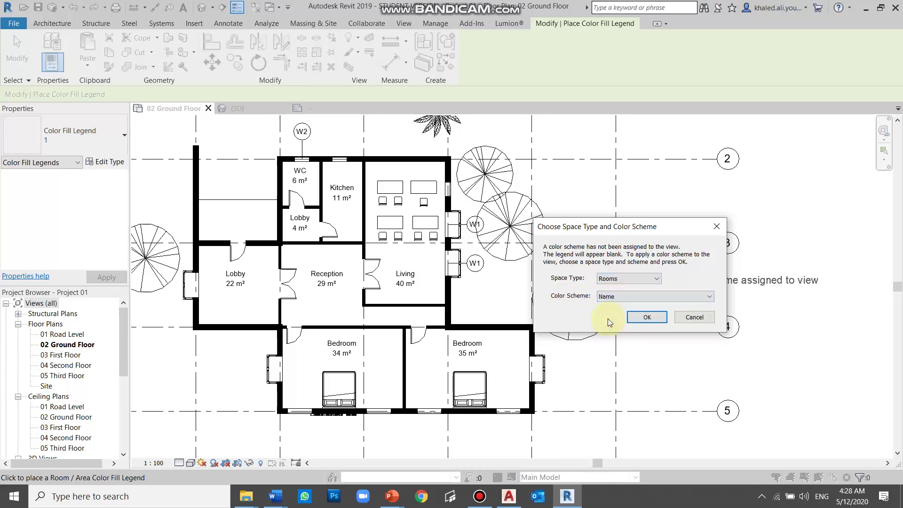
# Apply the Name colour scheme to fill the rooms, then select the Room Legend.
pyautogui.click(637, 318)
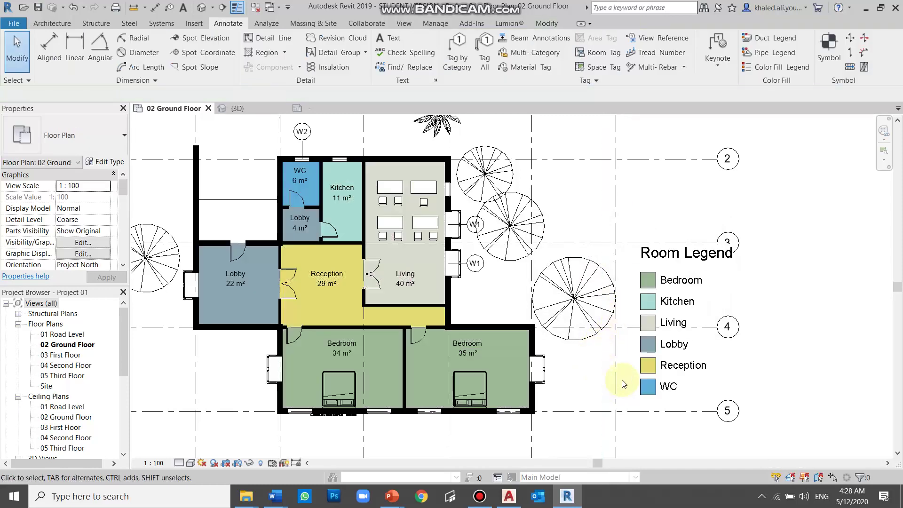
pyautogui.scroll(1, 249, 350)
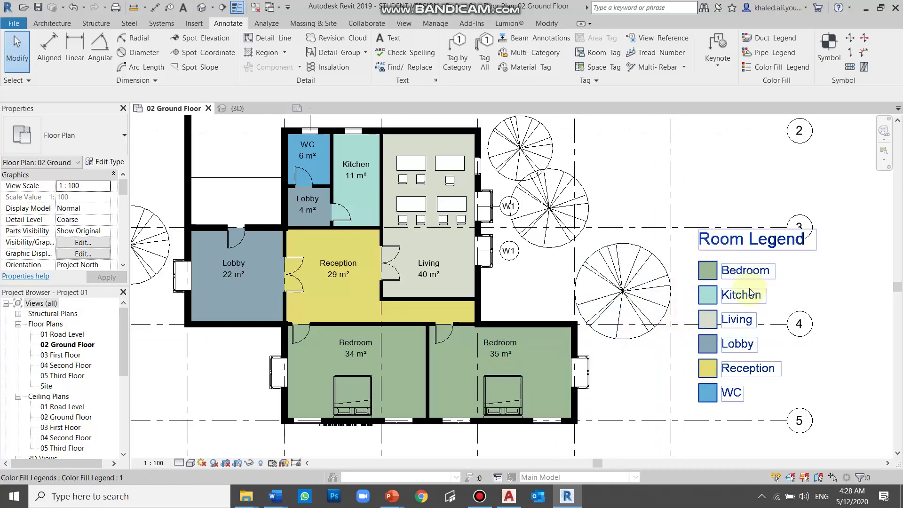
pyautogui.click(718, 305)
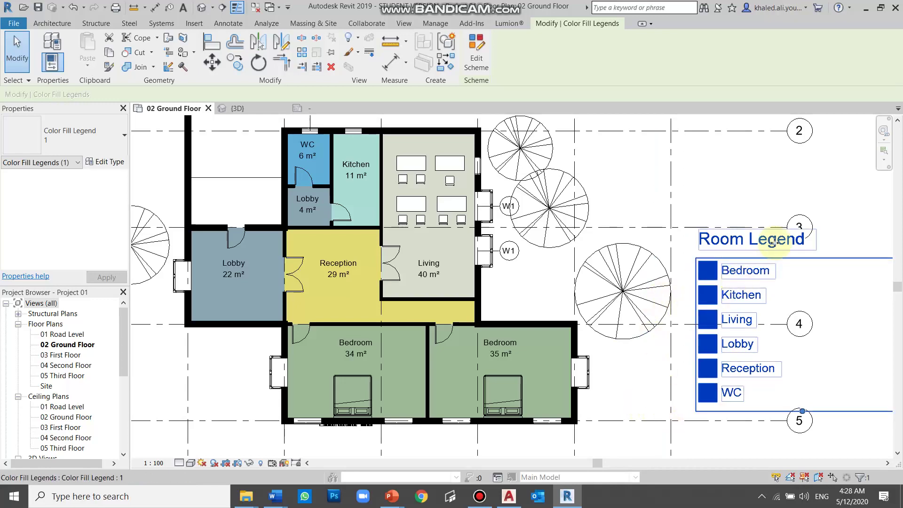
pyautogui.click(792, 195)
pyautogui.click(744, 267)
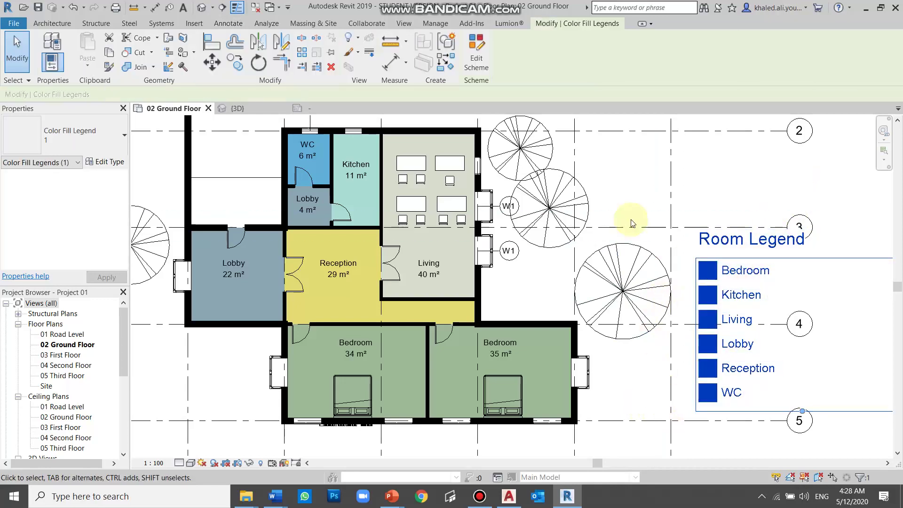
# In the legend's colour scheme, change Bedroom to a lighter green (RGB 198-214-194).
pyautogui.click(474, 54)
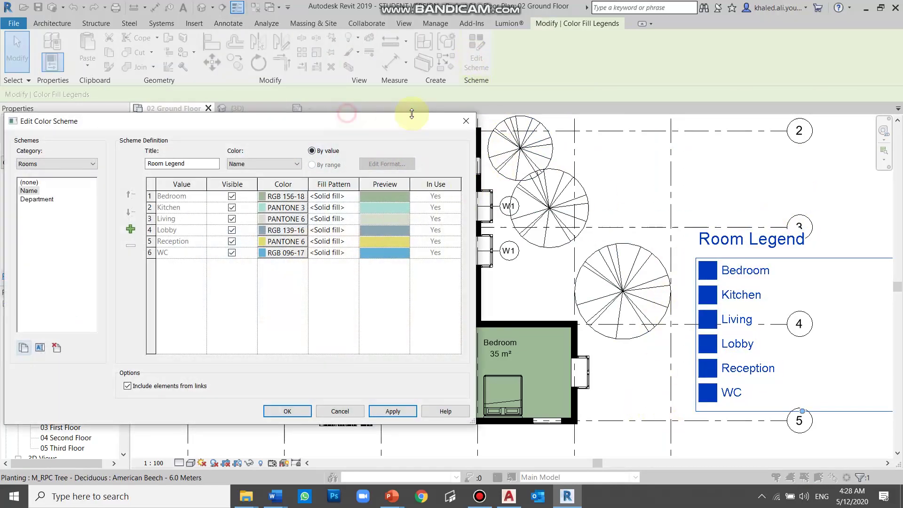
pyautogui.moveTo(417, 120); pyautogui.dragTo(558, 93)
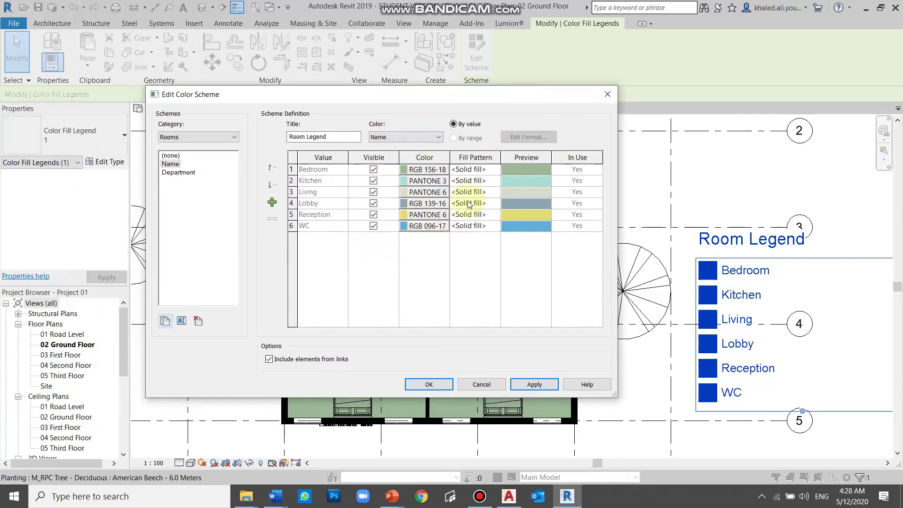
pyautogui.click(404, 174)
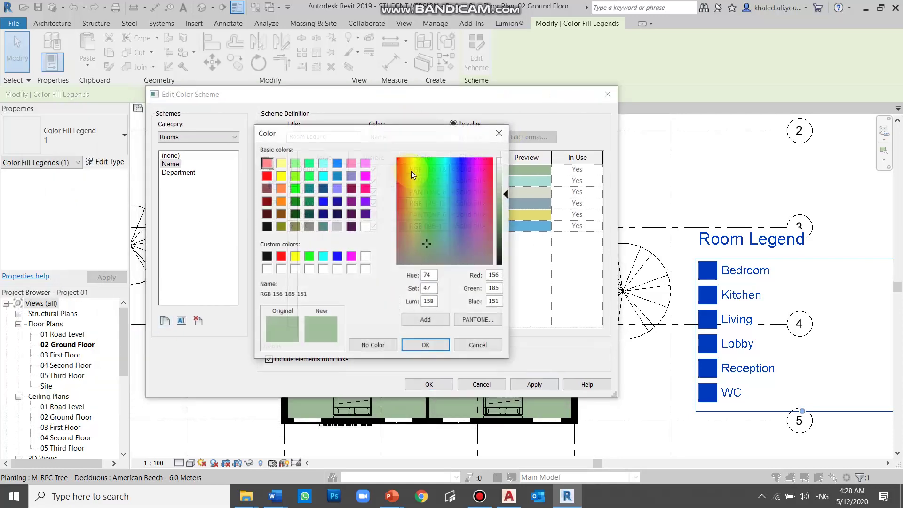
pyautogui.click(497, 179)
pyautogui.click(426, 346)
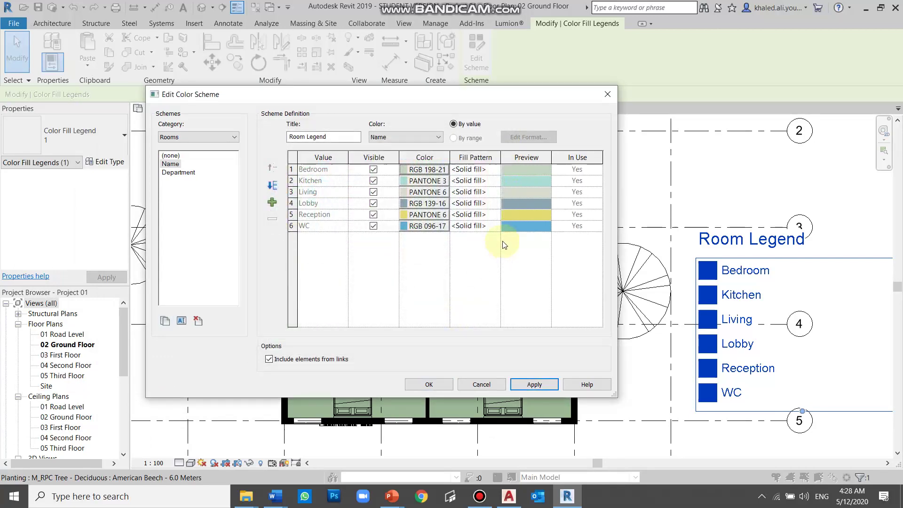
# Set Lobby to light pink (RGB 255-174-215) and apply the colour scheme changes.
pyautogui.click(404, 207)
pyautogui.click(365, 188)
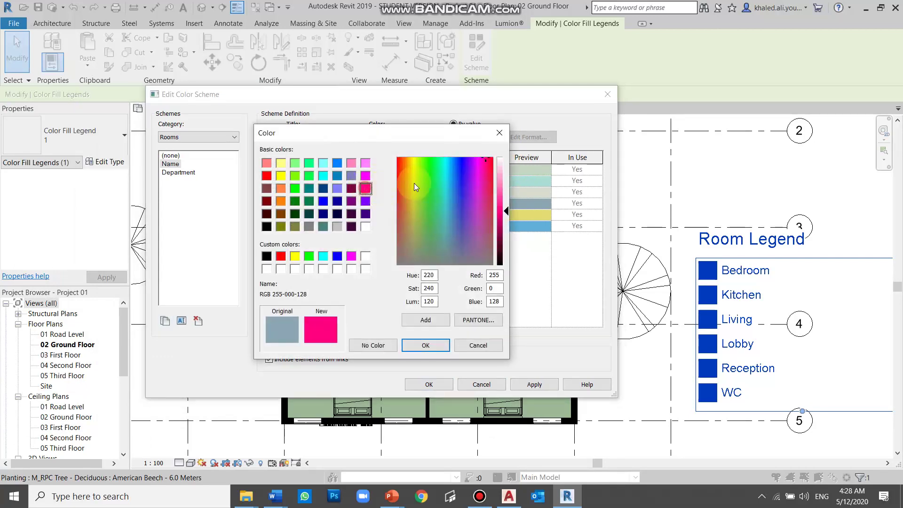
pyautogui.click(501, 173)
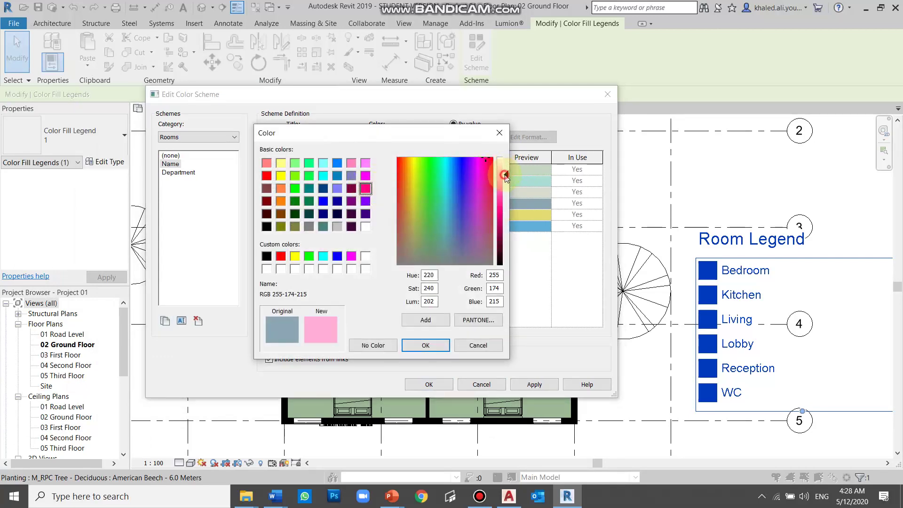
pyautogui.click(425, 345)
pyautogui.click(534, 384)
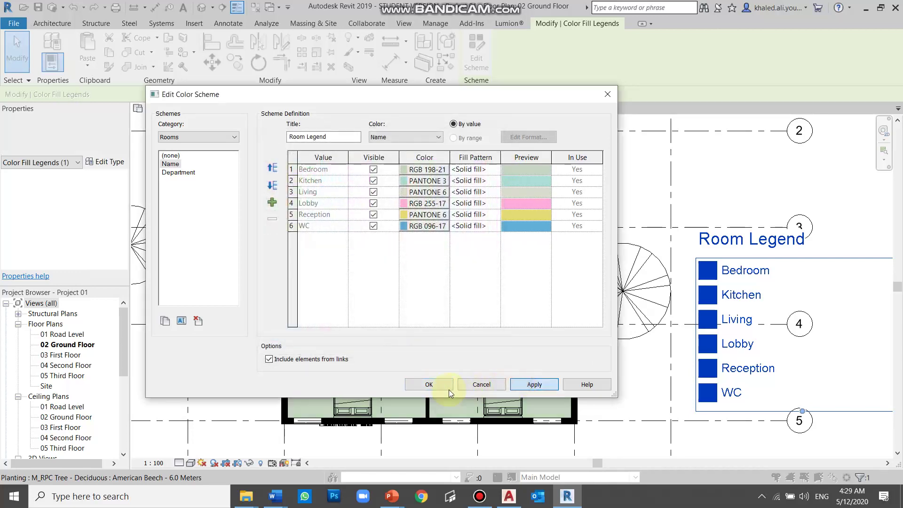
pyautogui.click(449, 390)
pyautogui.click(642, 194)
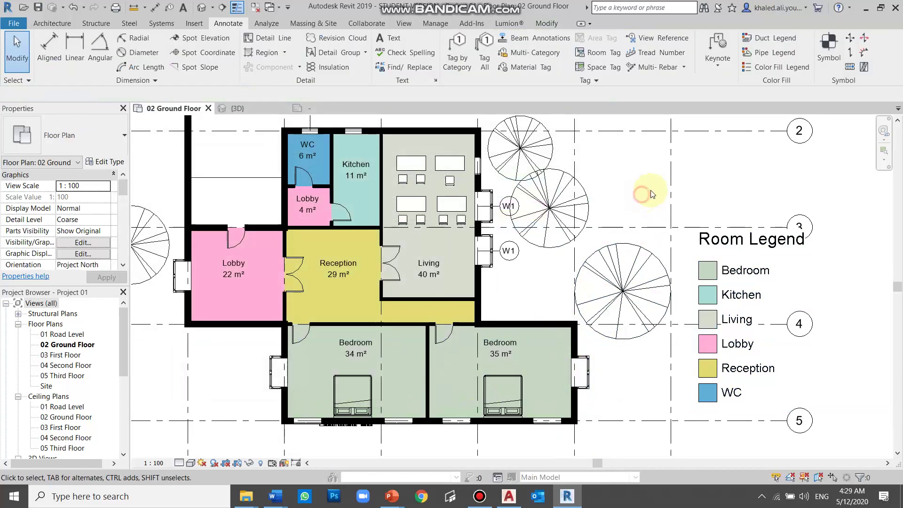
pyautogui.scroll(-2, 663, 213)
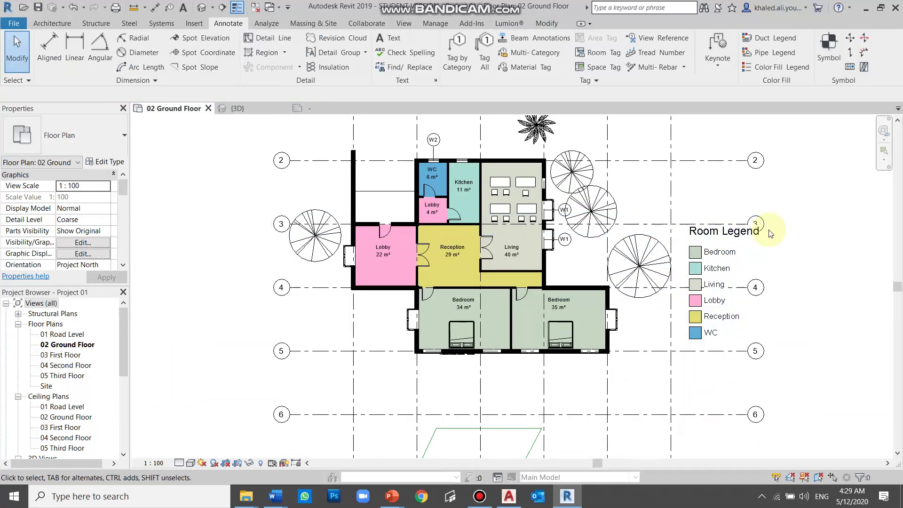
pyautogui.scroll(2, 483, 201)
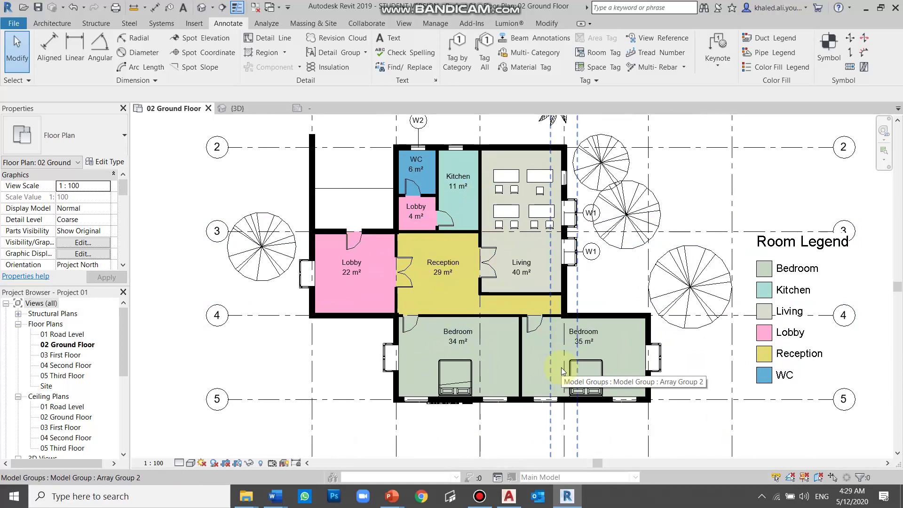
pyautogui.click(481, 498)
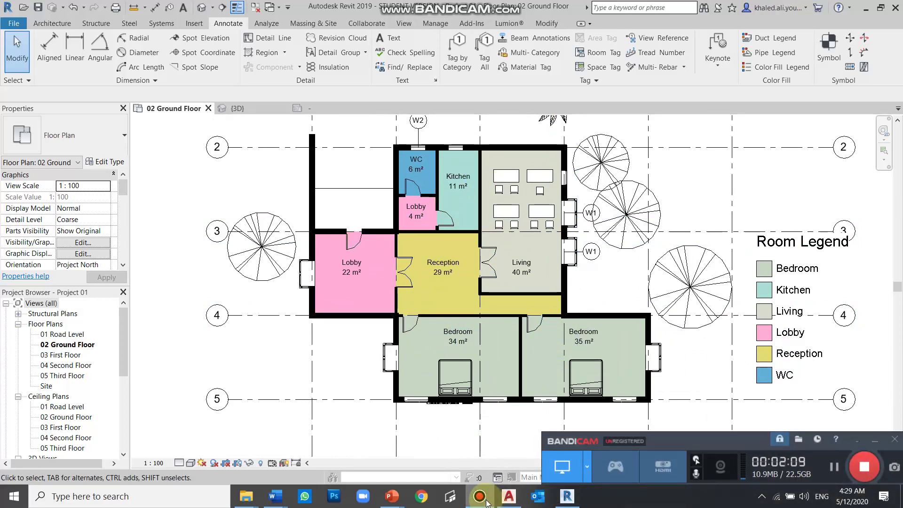
pyautogui.click(486, 501)
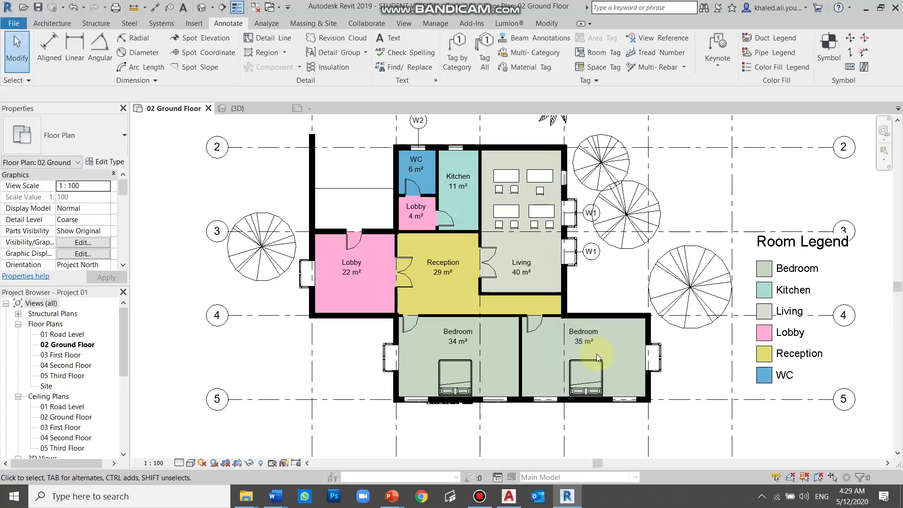
pyautogui.scroll(3, 475, 334)
pyautogui.scroll(-2, 508, 346)
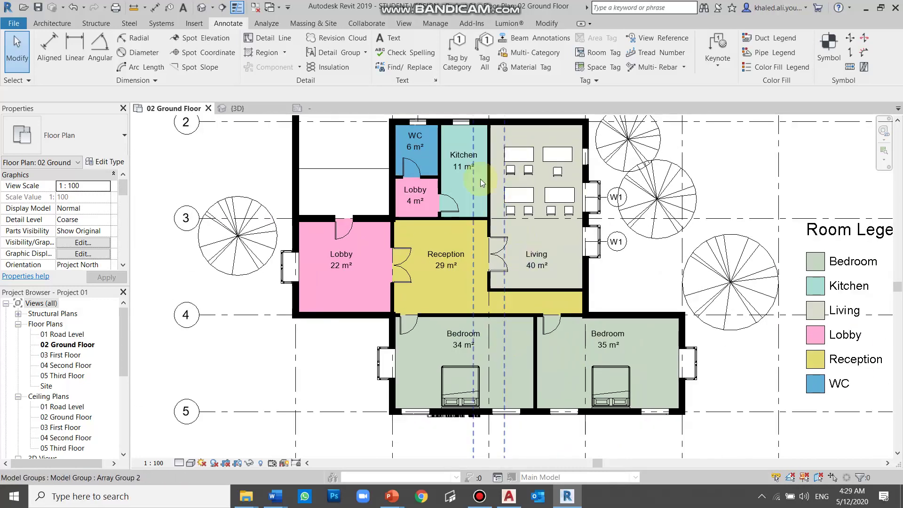
pyautogui.scroll(1, 473, 154)
pyautogui.click(881, 337)
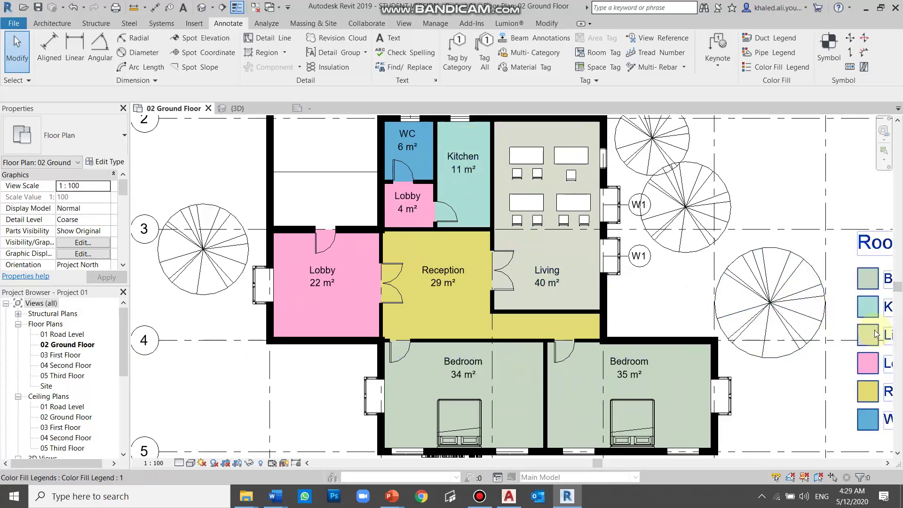
pyautogui.click(842, 187)
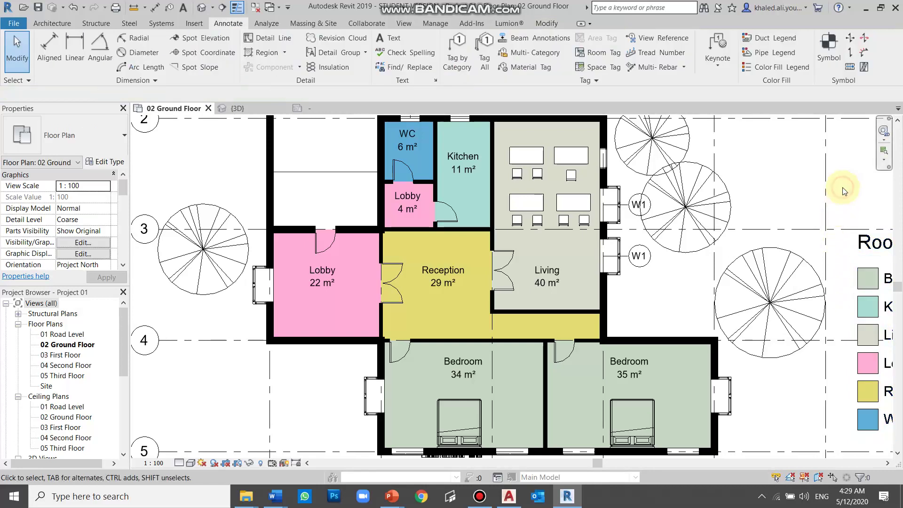
pyautogui.scroll(-1, 594, 355)
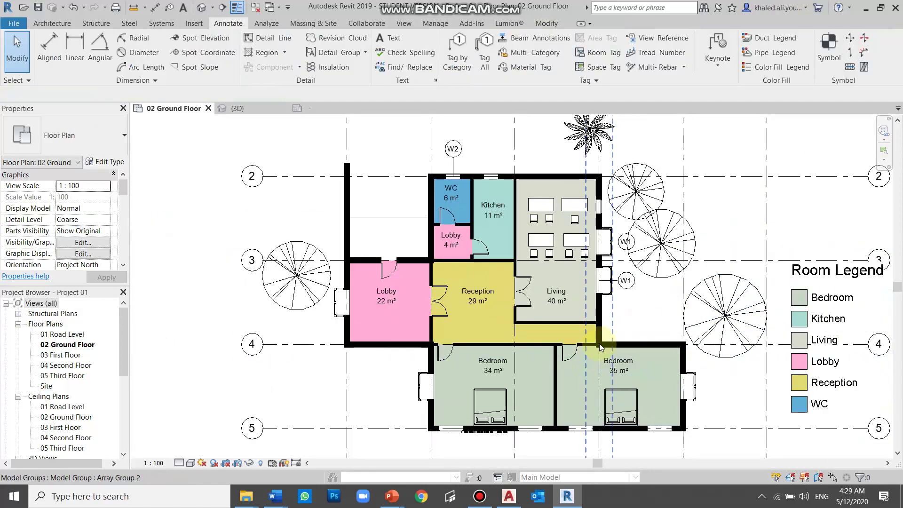
pyautogui.scroll(1, 491, 217)
pyautogui.scroll(1, 491, 217)
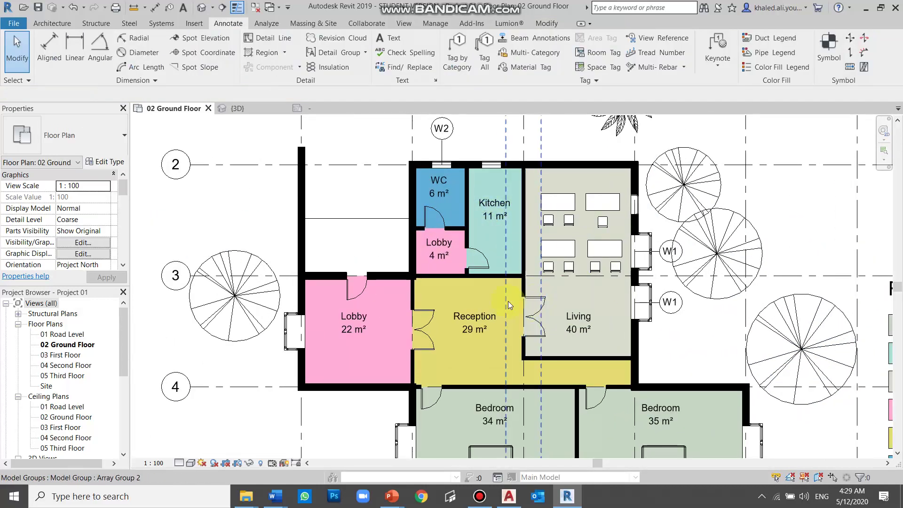
pyautogui.scroll(-1, 488, 281)
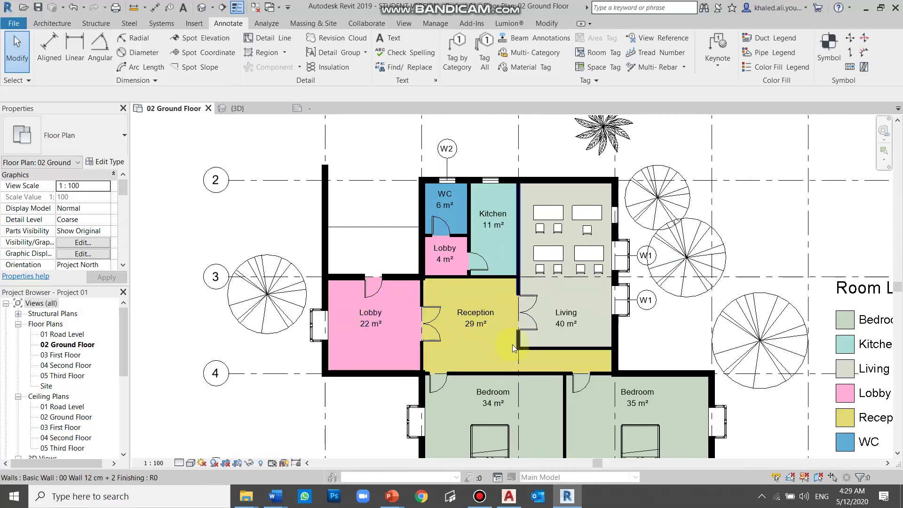
pyautogui.scroll(1, 512, 342)
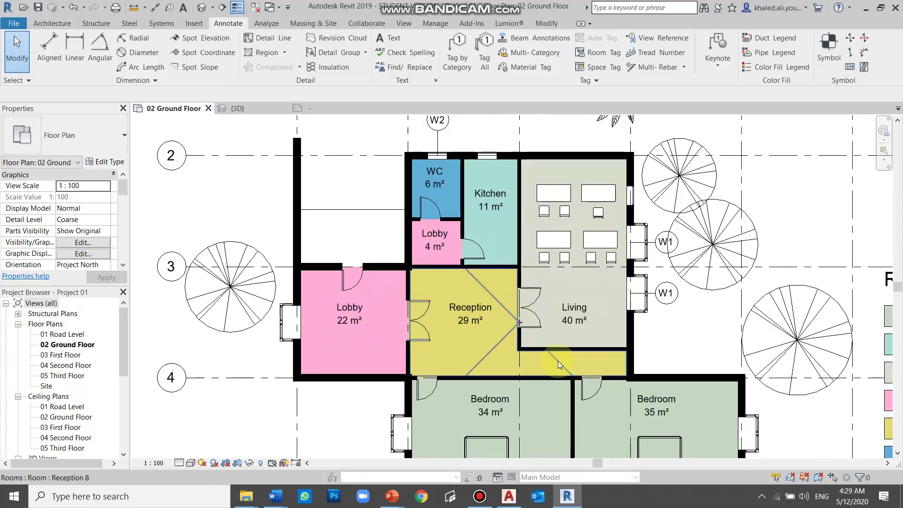
# Nudge the wall below Living upward so Reception reads 32 m² and Living 37 m².
pyautogui.click(581, 350)
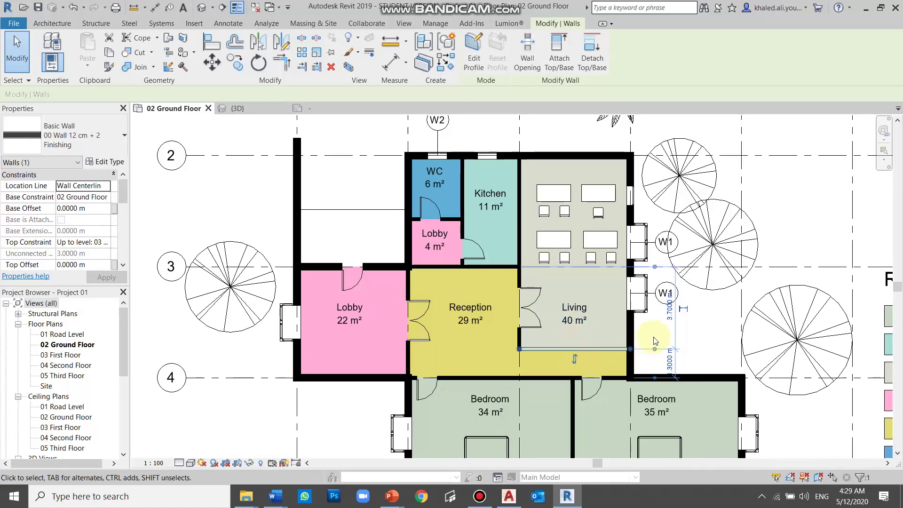
pyautogui.click(701, 329)
pyautogui.click(620, 350)
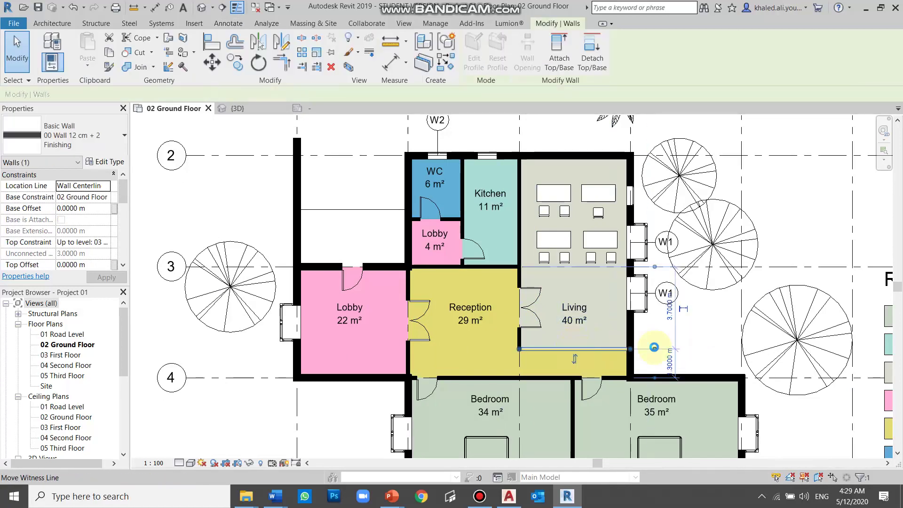
pyautogui.press('Up')
pyautogui.press('Up')
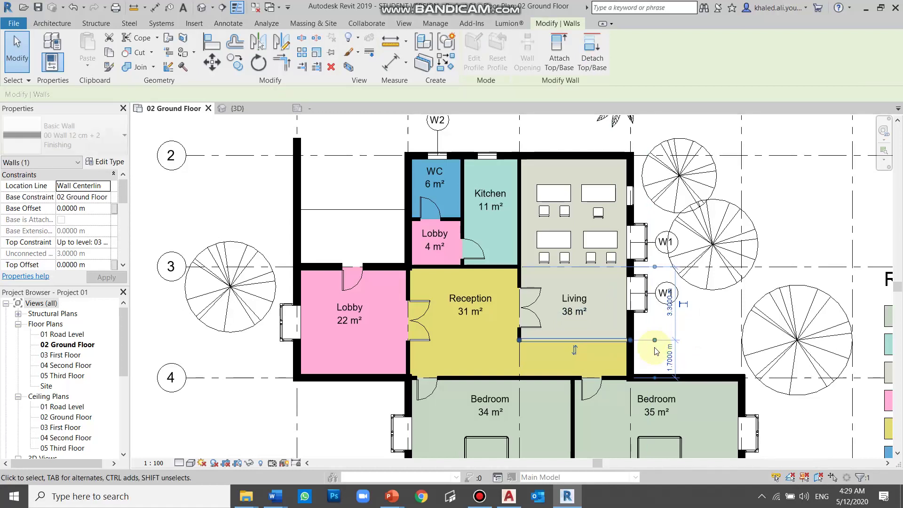
pyautogui.press('Up')
pyautogui.click(691, 324)
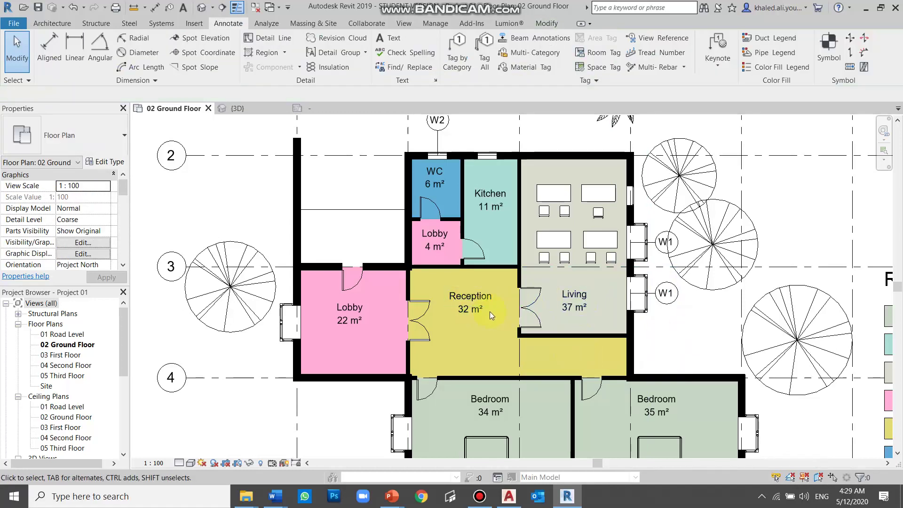
pyautogui.scroll(-2, 485, 264)
pyautogui.scroll(2, 542, 376)
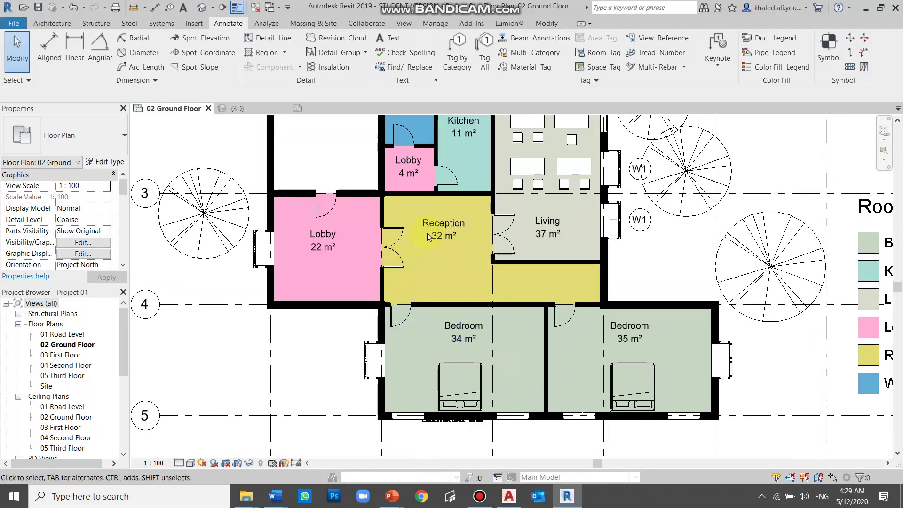
pyautogui.scroll(-2, 427, 233)
pyautogui.scroll(-1, 454, 259)
pyautogui.scroll(1, 416, 270)
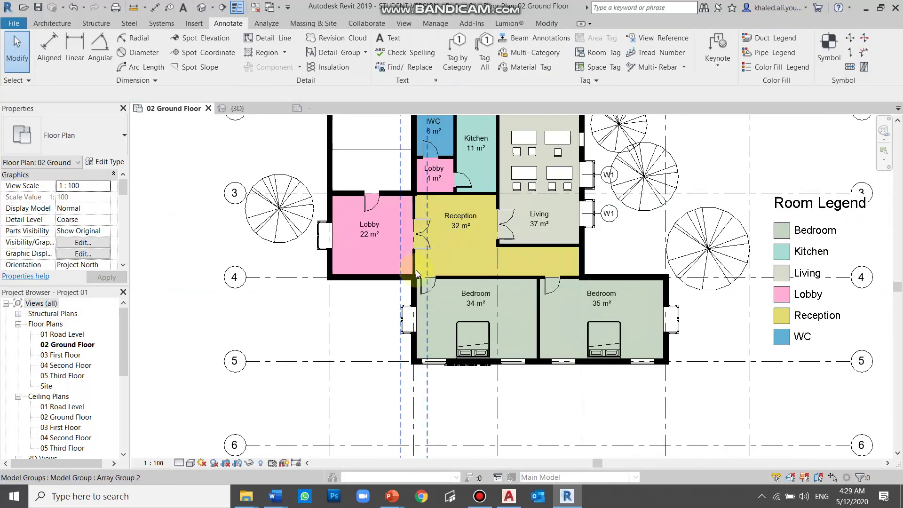
pyautogui.scroll(1, 414, 264)
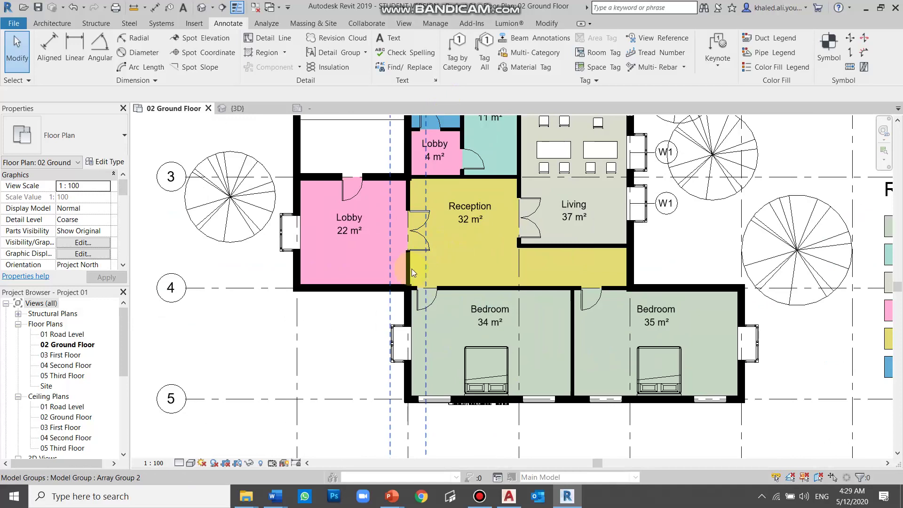
pyautogui.click(414, 267)
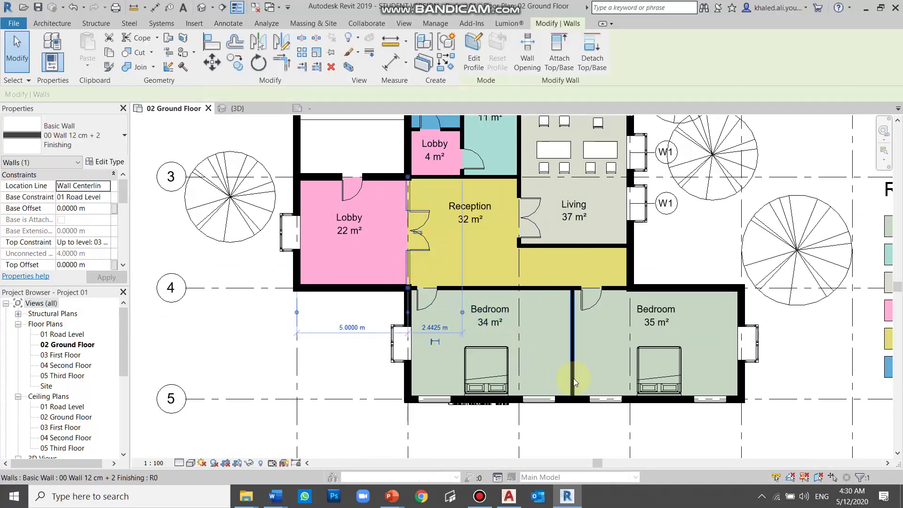
pyautogui.press('Delete')
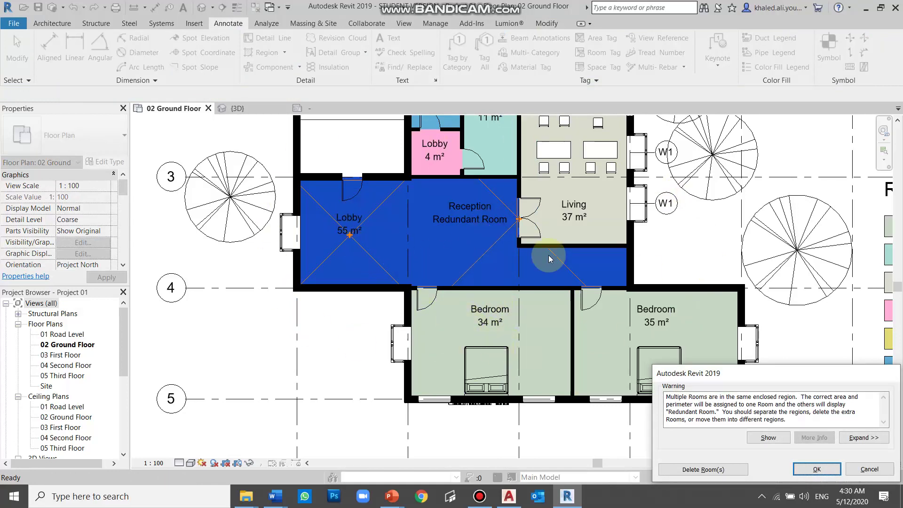
pyautogui.click(668, 469)
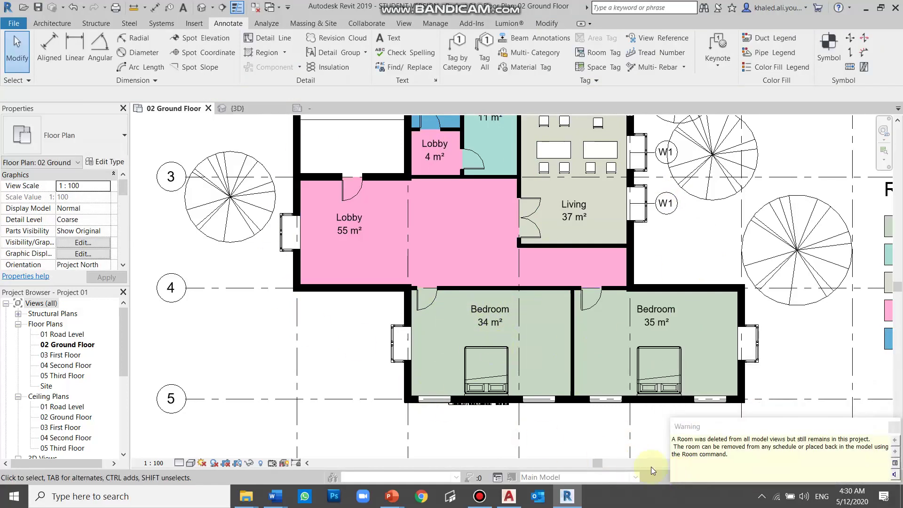
pyautogui.click(350, 346)
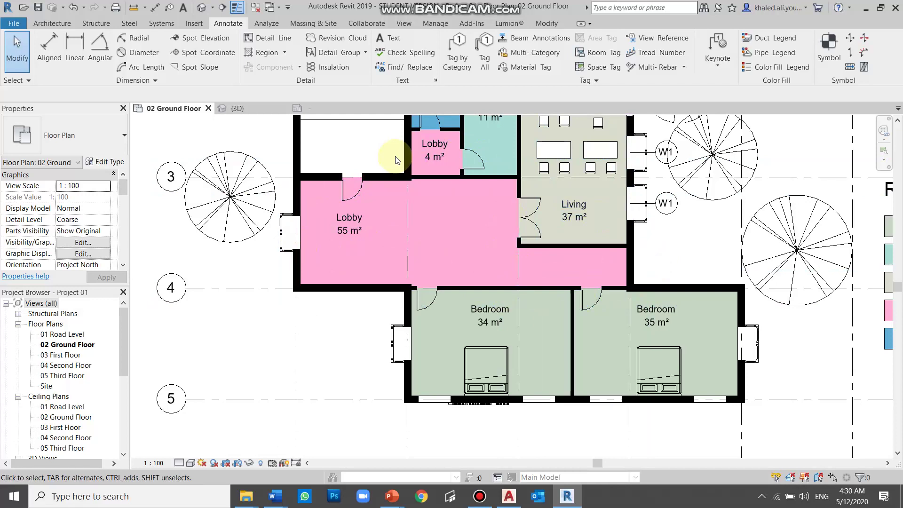
pyautogui.hotkey('ctrl', 'z')
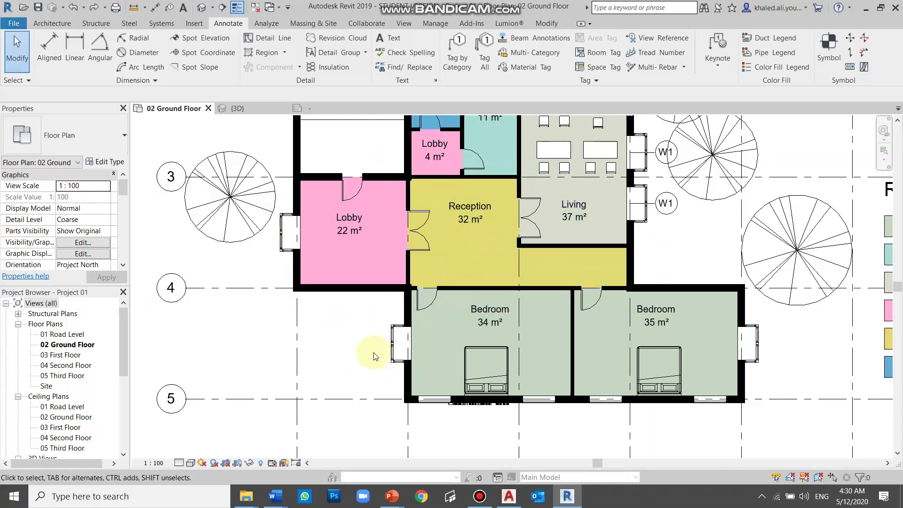
pyautogui.scroll(-2, 509, 320)
pyautogui.scroll(2, 452, 224)
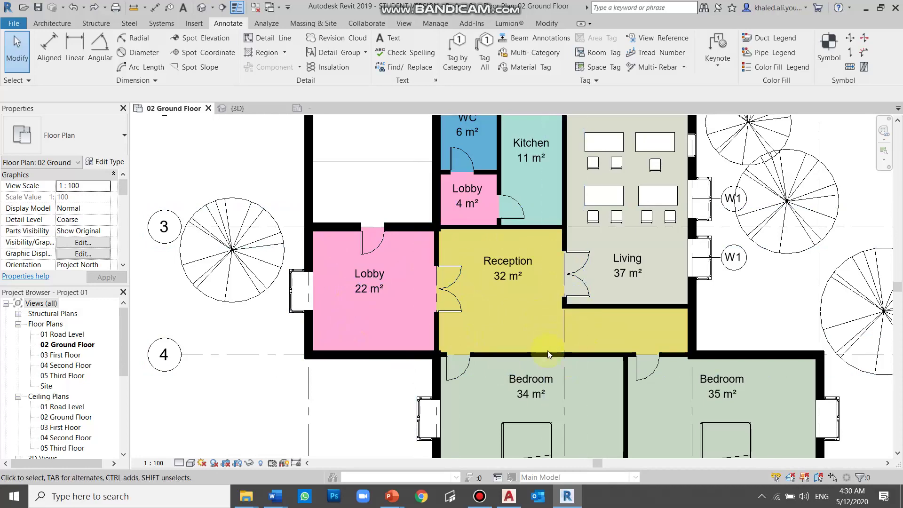
# Delete the wall between the bedrooms and its redundant room, then delete the left bed.
pyautogui.scroll(-3, 549, 273)
pyautogui.scroll(2, 592, 407)
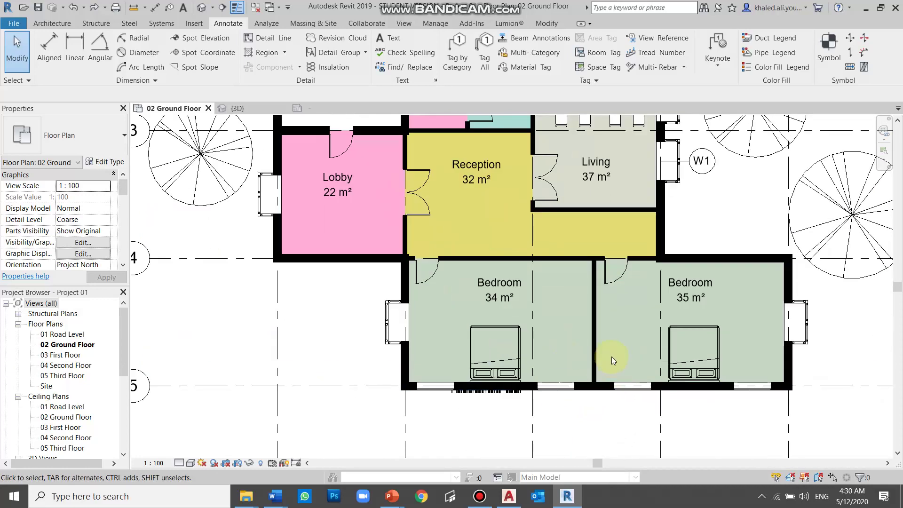
pyautogui.scroll(1, 611, 356)
pyautogui.click(591, 325)
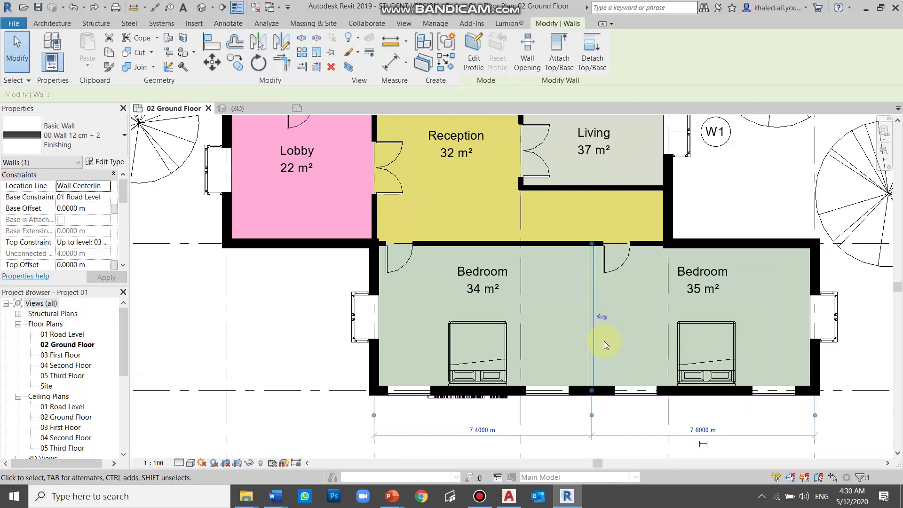
pyautogui.press('Delete')
pyautogui.click(680, 469)
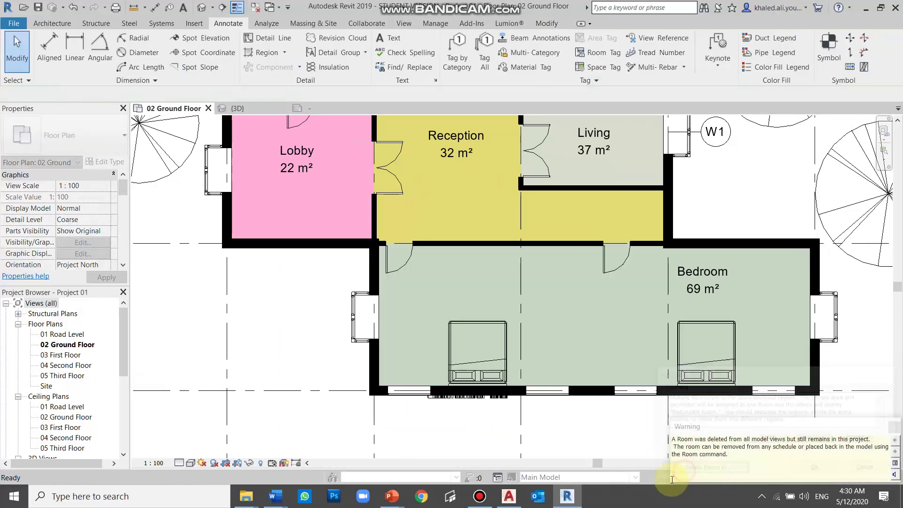
pyautogui.click(504, 344)
pyautogui.press('Delete')
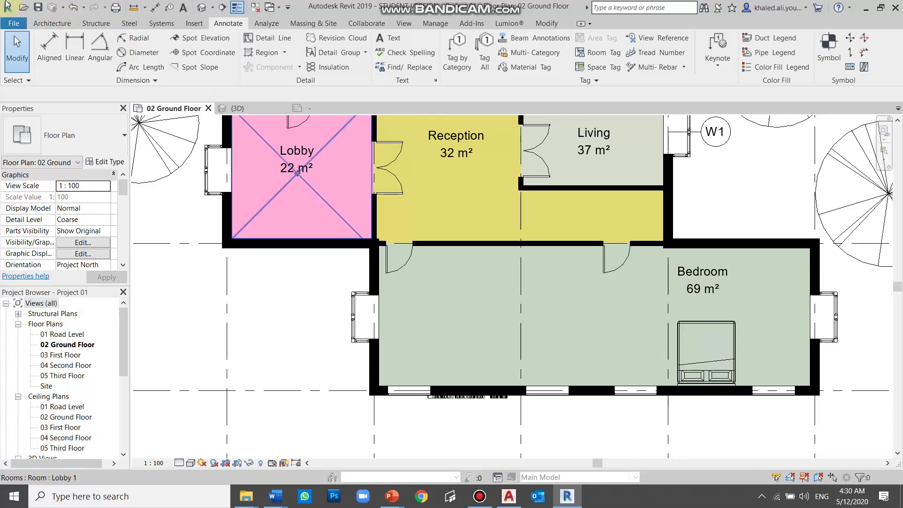
# Draw a vertical room separator from top to bottom wall, leaving Bedroom at 36 m².
pyautogui.click(53, 24)
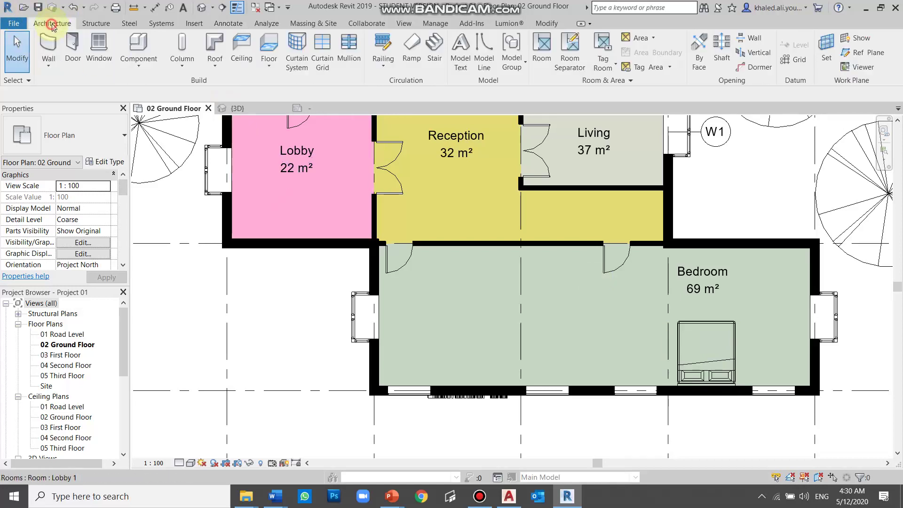
pyautogui.click(575, 65)
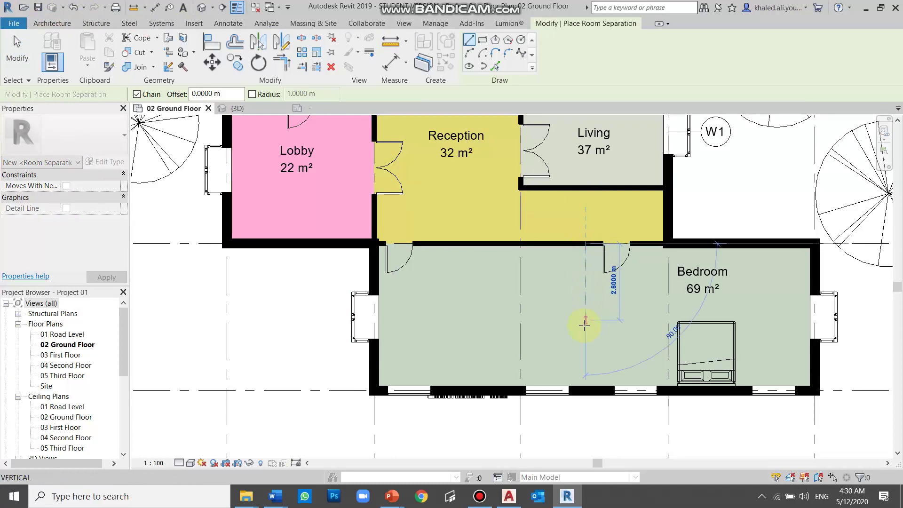
pyautogui.click(586, 390)
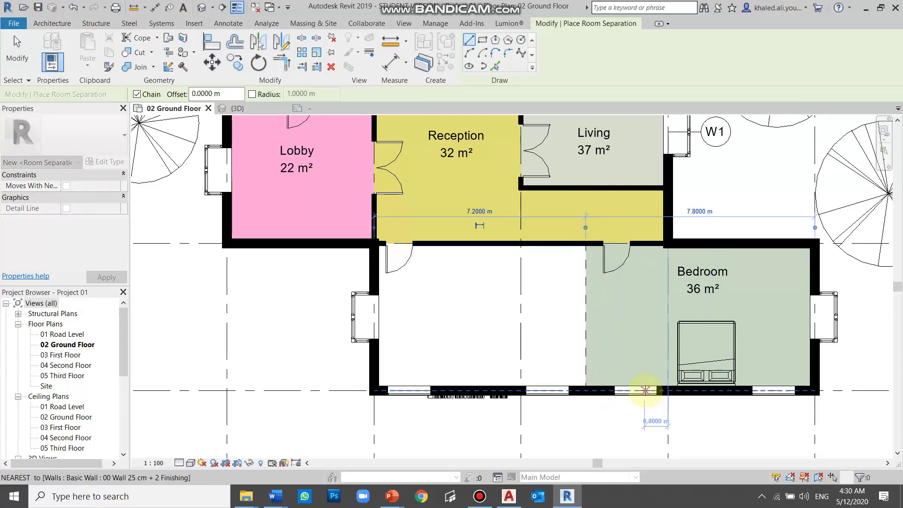
pyautogui.press('Escape')
pyautogui.press('Escape')
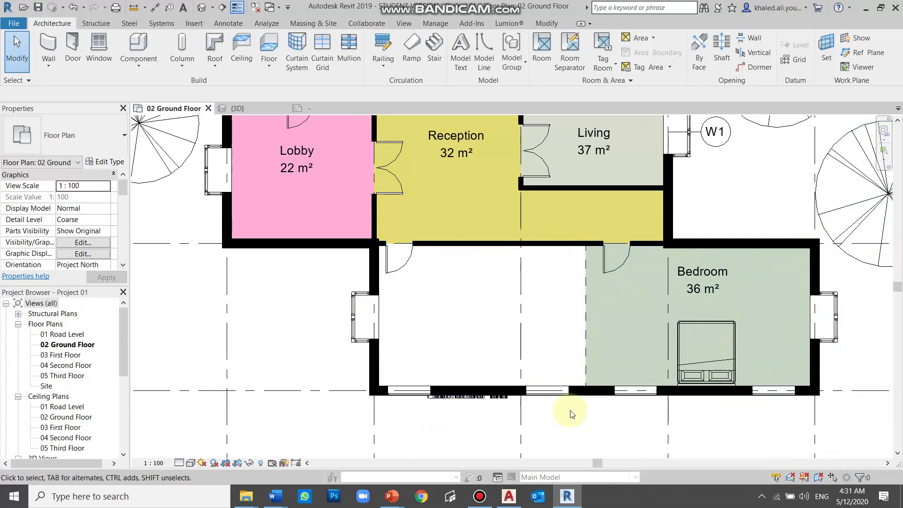
# Place a new room in the empty space beside Bedroom, creating a 34 m² magenta Room.
pyautogui.click(541, 49)
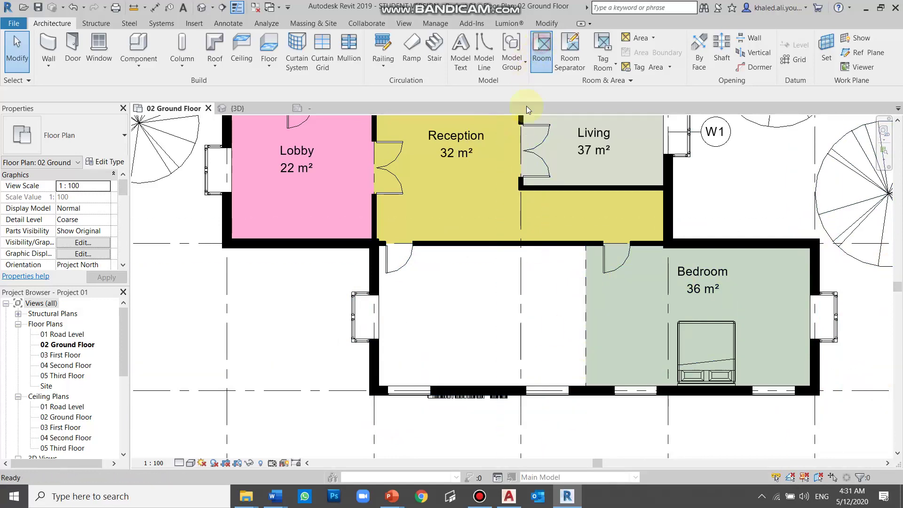
pyautogui.click(487, 296)
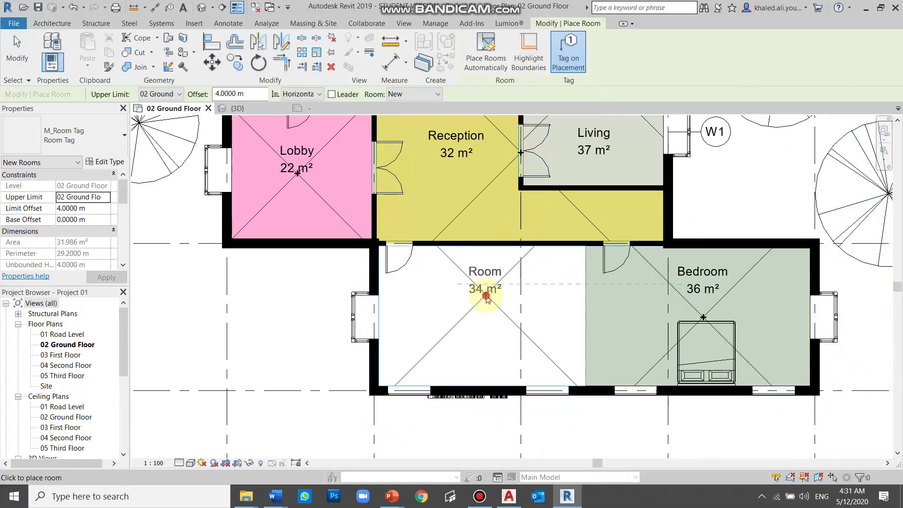
pyautogui.click(554, 356)
pyautogui.press('Escape')
pyautogui.press('Escape')
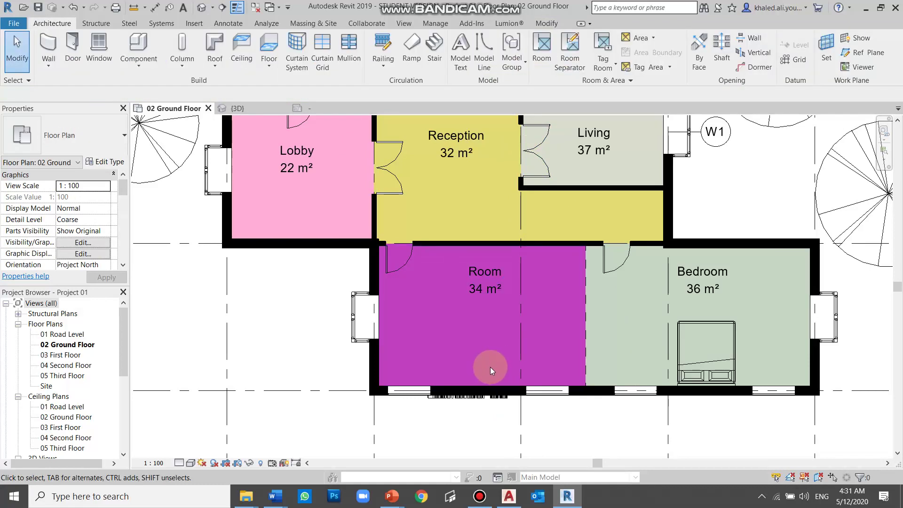
pyautogui.scroll(-3, 494, 358)
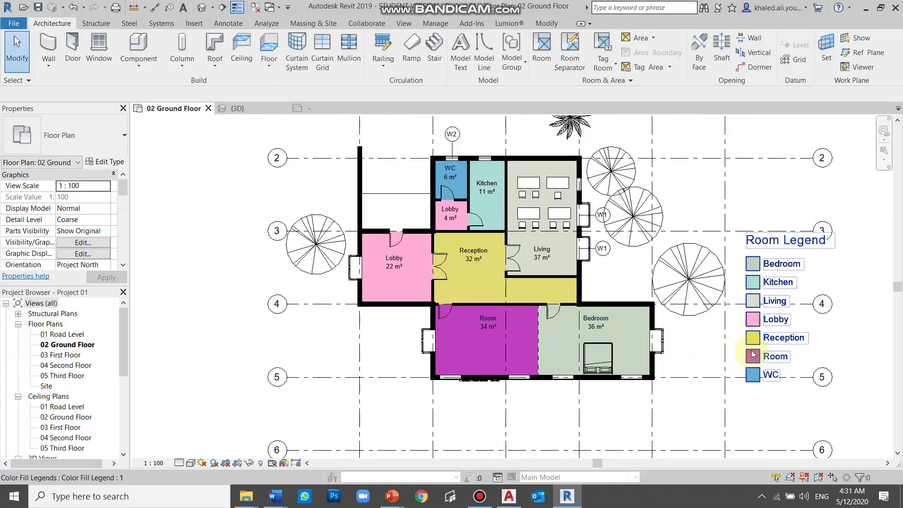
pyautogui.scroll(2, 454, 331)
# Rename the new 34 m² room to Living so it takes Living's grey fill.
pyautogui.scroll(2, 454, 274)
pyautogui.click(455, 276)
pyautogui.write('Living')
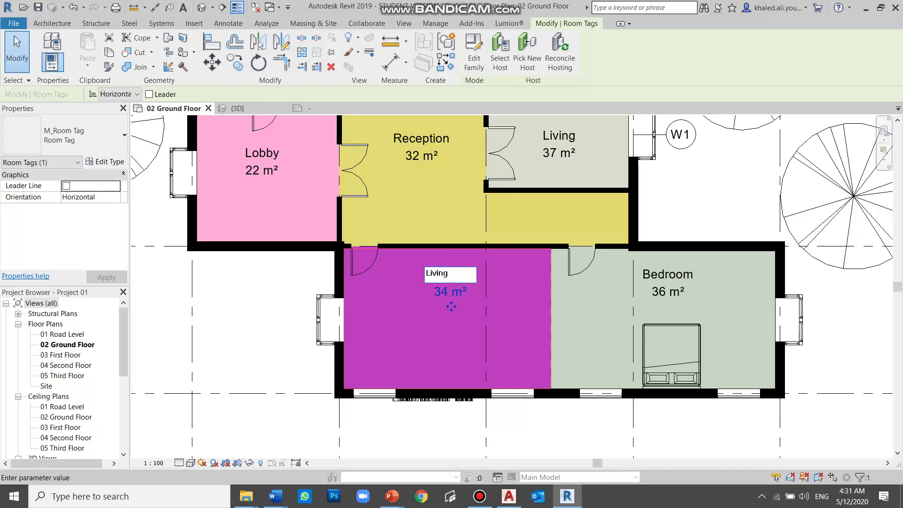
pyautogui.press('Return')
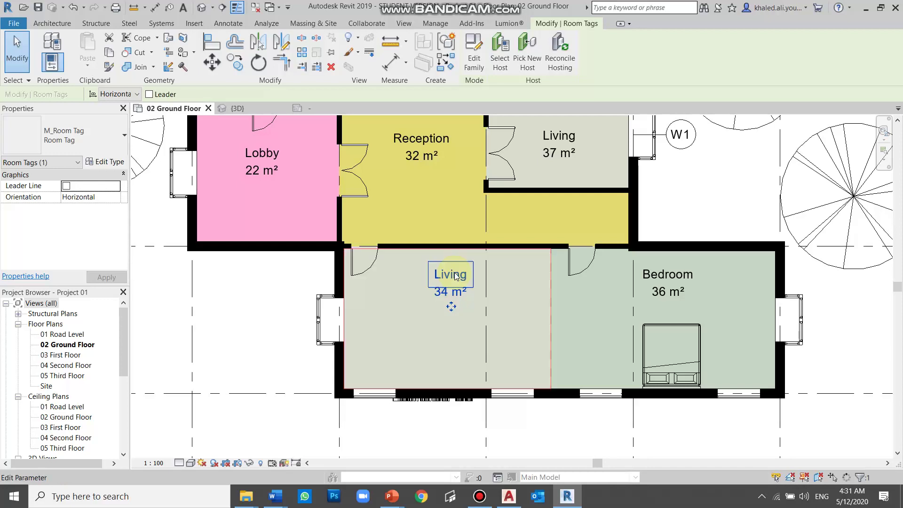
pyautogui.scroll(-2, 433, 398)
pyautogui.press('Escape')
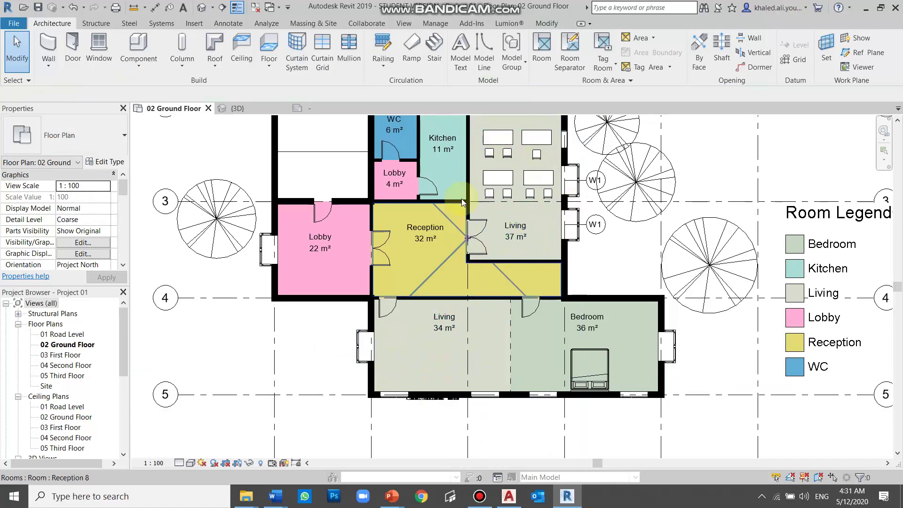
pyautogui.scroll(-1, 518, 308)
pyautogui.scroll(1, 439, 187)
pyautogui.scroll(1, 417, 144)
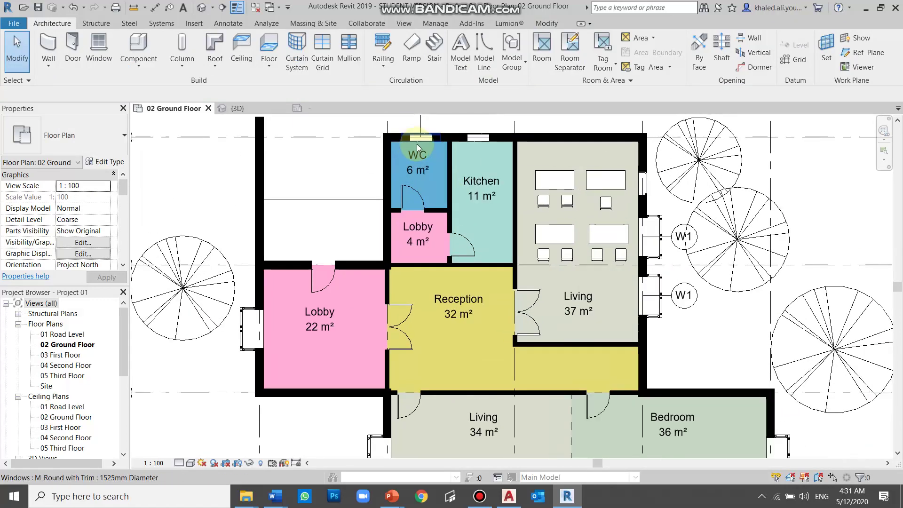
pyautogui.scroll(1, 481, 244)
pyautogui.click(342, 348)
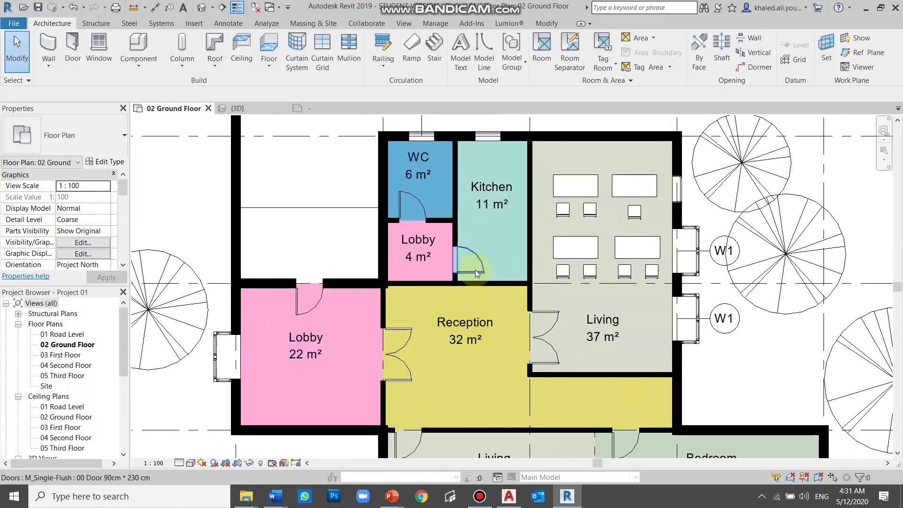
pyautogui.scroll(-1, 478, 273)
pyautogui.scroll(-1, 480, 264)
pyautogui.scroll(1, 544, 408)
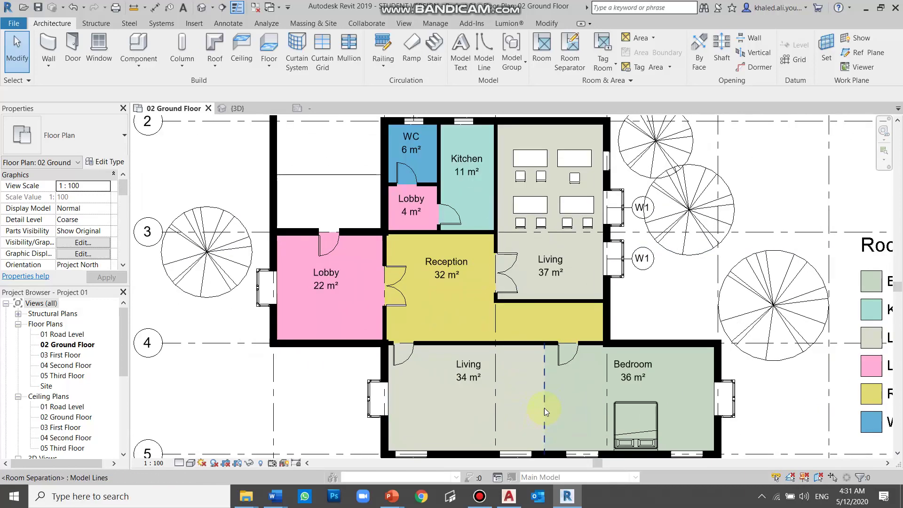
# Rename the Kitchen room tag, then undo that change.
pyautogui.click(471, 162)
pyautogui.write('WC')
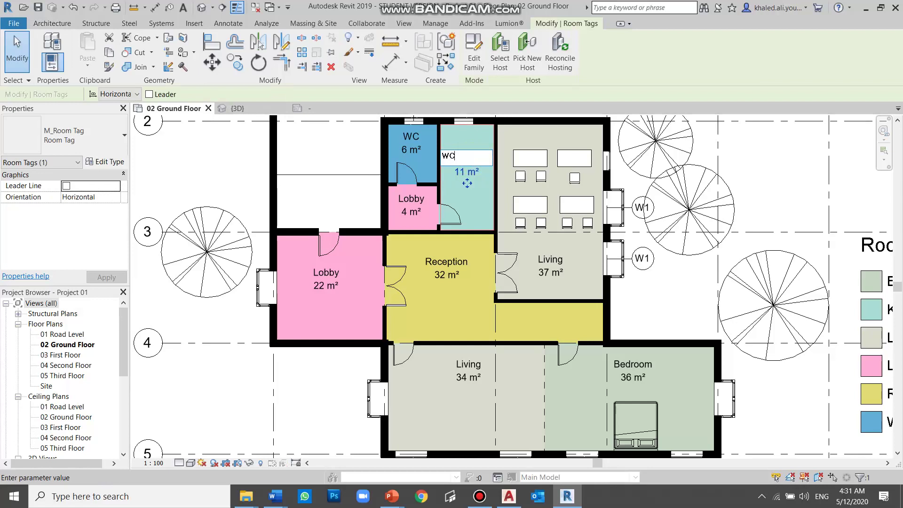
pyautogui.press('Return')
pyautogui.click(762, 158)
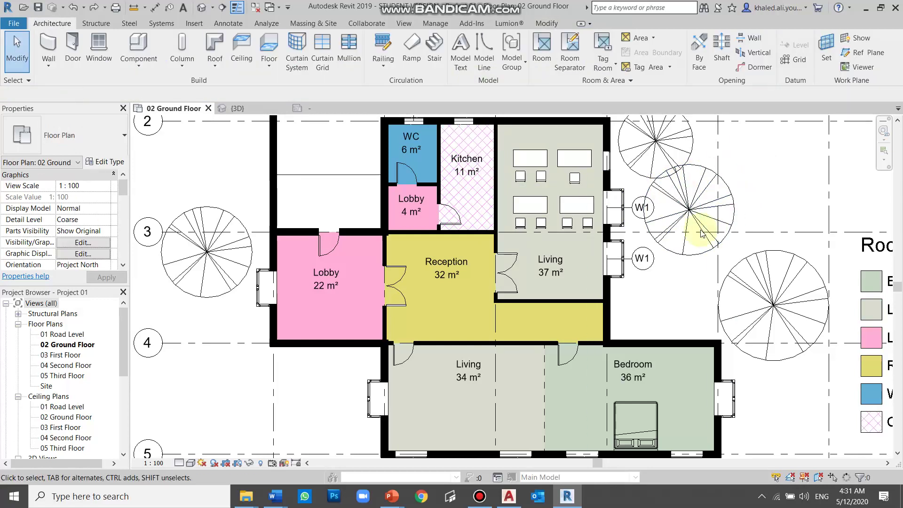
pyautogui.scroll(-1, 402, 320)
pyautogui.scroll(-1, 401, 320)
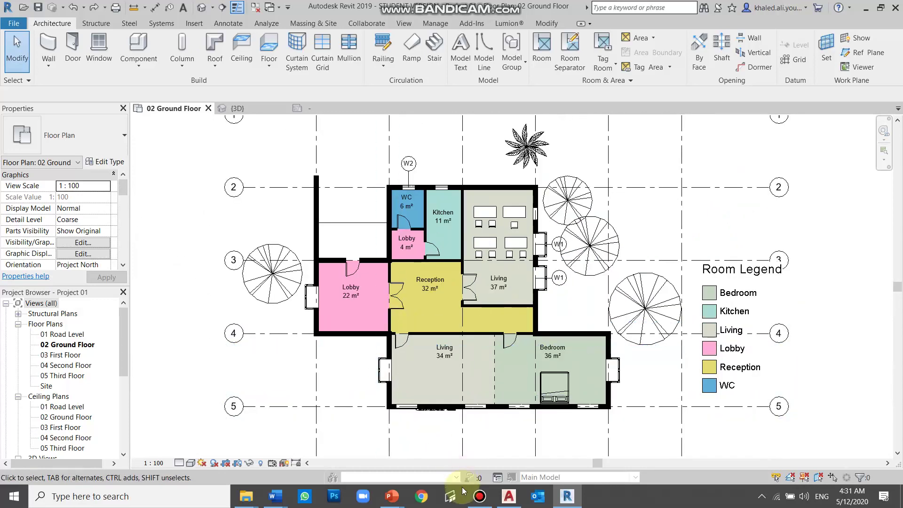
pyautogui.click(480, 496)
pyautogui.click(480, 496)
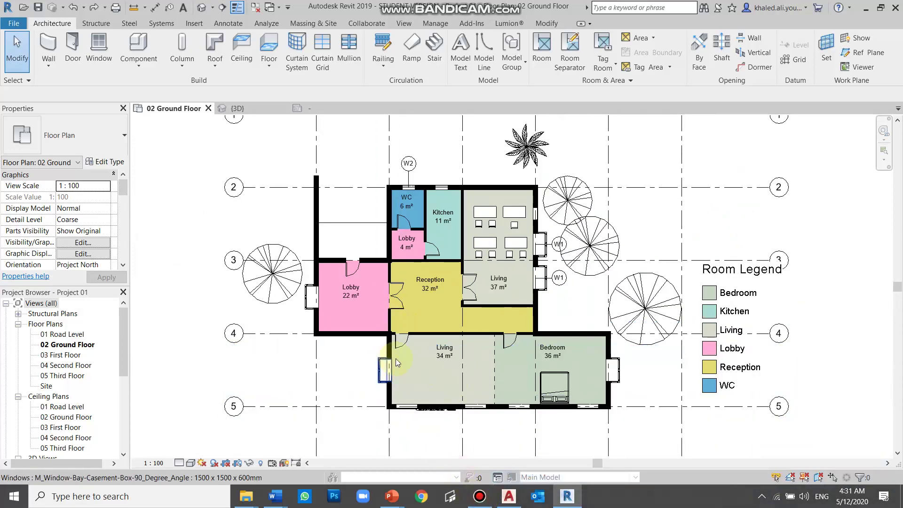
pyautogui.scroll(-1, 456, 272)
pyautogui.scroll(2, 456, 272)
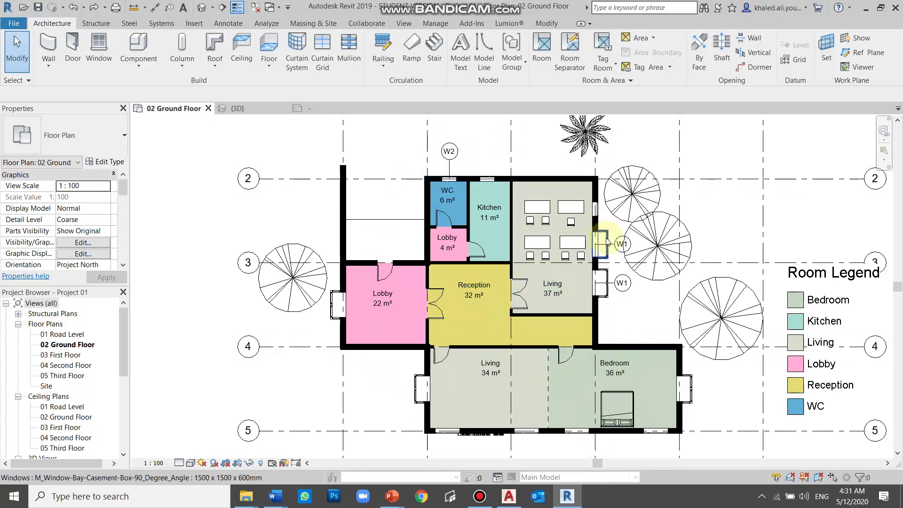
# Move the Room Legend up and to the left, then deselect it.
pyautogui.click(794, 292)
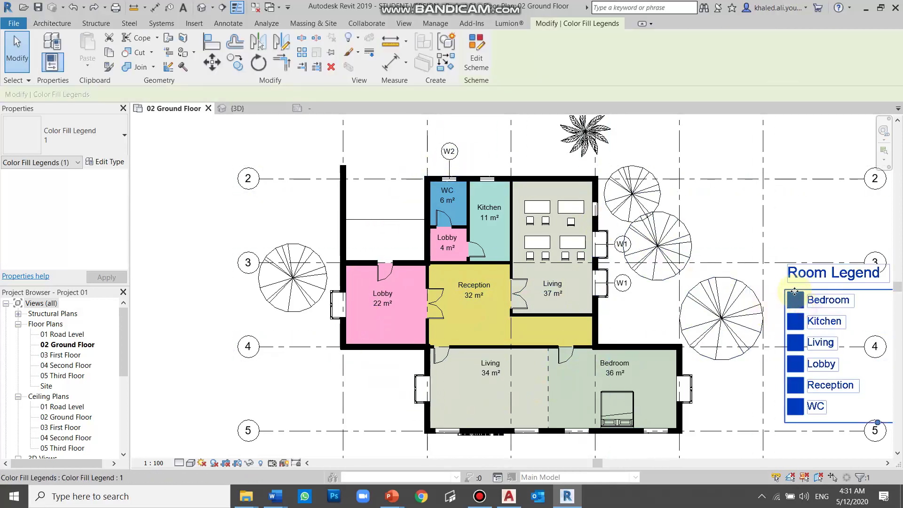
pyautogui.moveTo(799, 289); pyautogui.dragTo(783, 230)
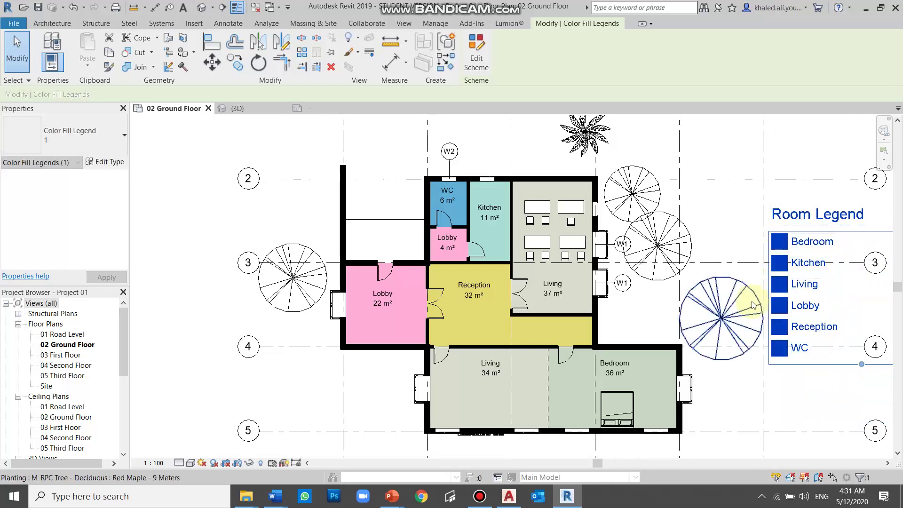
pyautogui.click(712, 212)
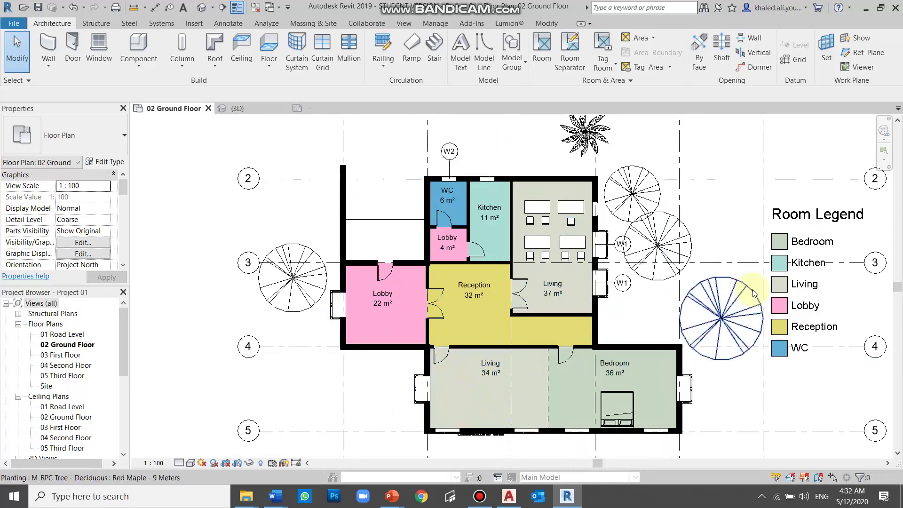
# Change the Living colour in the legend's scheme to light peach (RGB 255-216-176).
pyautogui.click(805, 283)
pyautogui.click(475, 56)
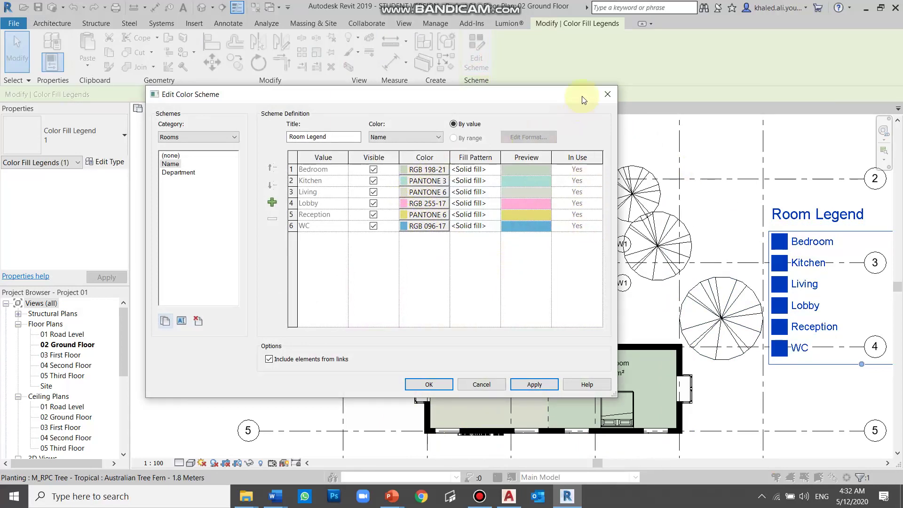
pyautogui.click(401, 192)
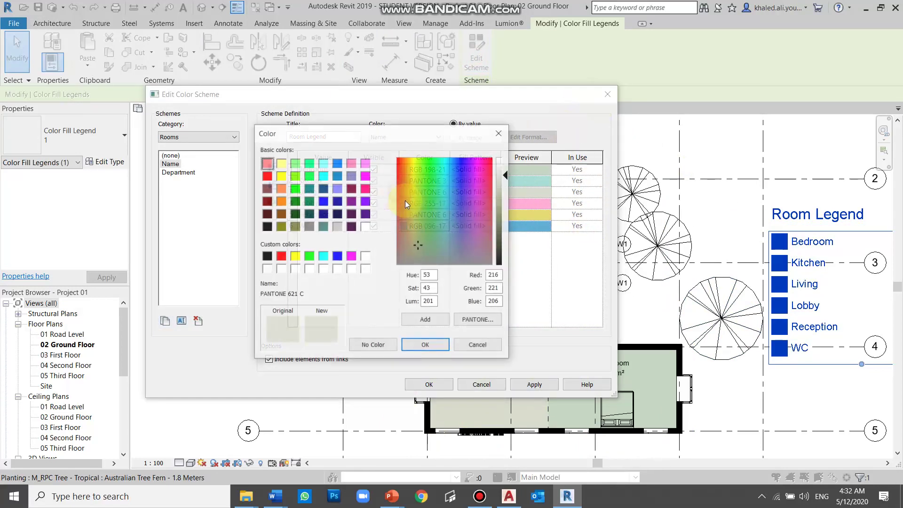
pyautogui.click(281, 201)
pyautogui.click(506, 173)
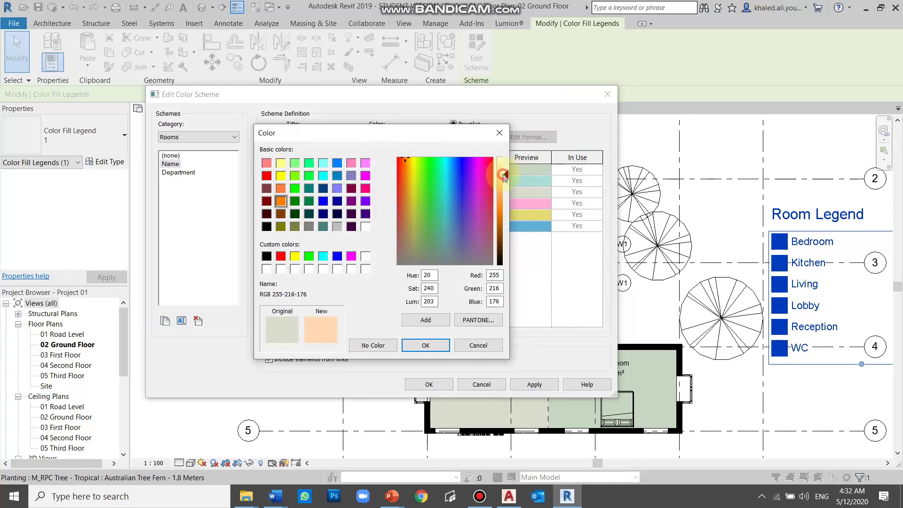
pyautogui.click(418, 349)
pyautogui.click(429, 384)
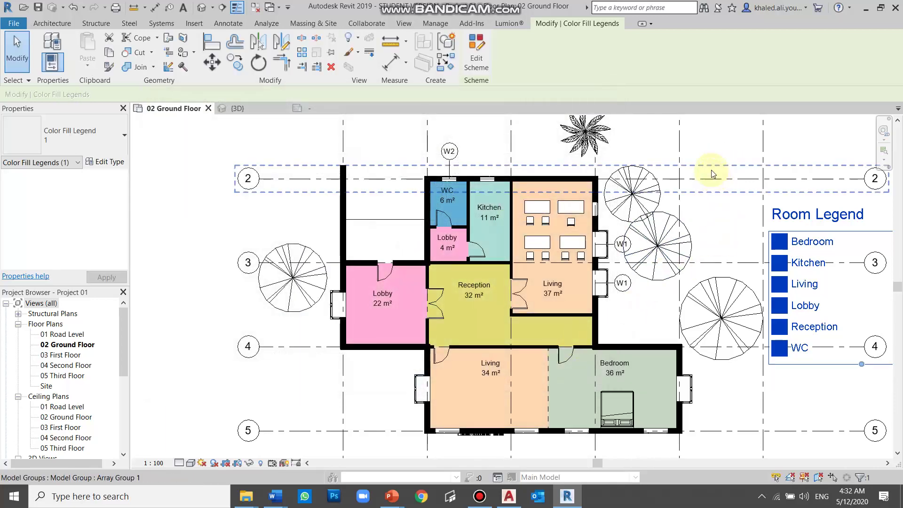
pyautogui.press('Escape')
pyautogui.scroll(-3, 579, 311)
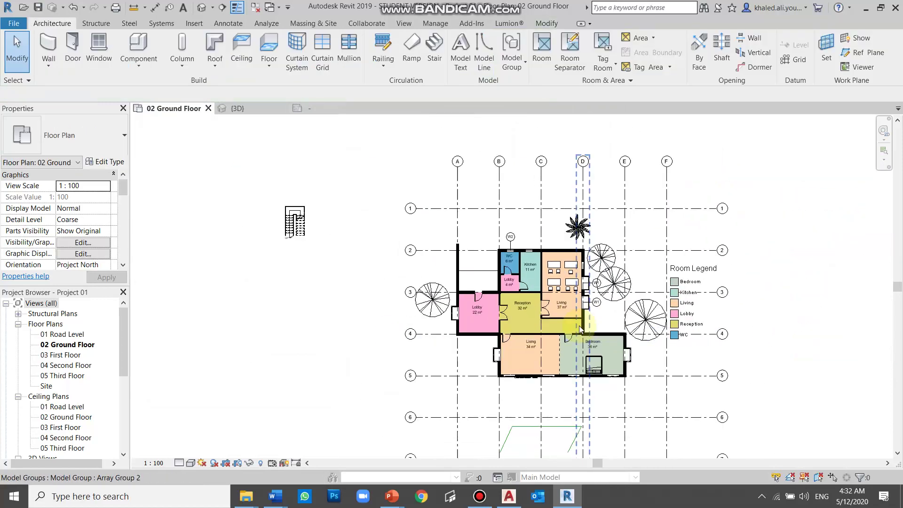
pyautogui.scroll(2, 569, 287)
pyautogui.scroll(1, 557, 247)
pyautogui.scroll(-2, 560, 329)
pyautogui.scroll(2, 561, 401)
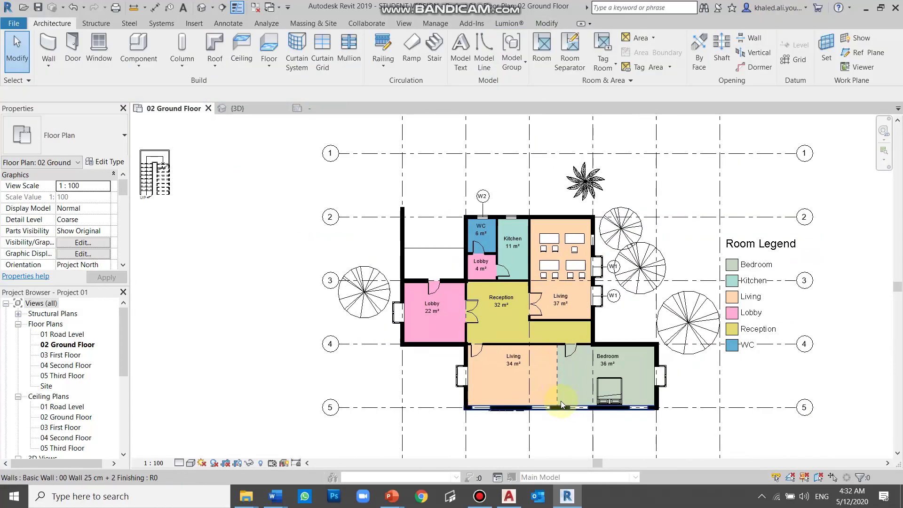
pyautogui.scroll(2, 560, 401)
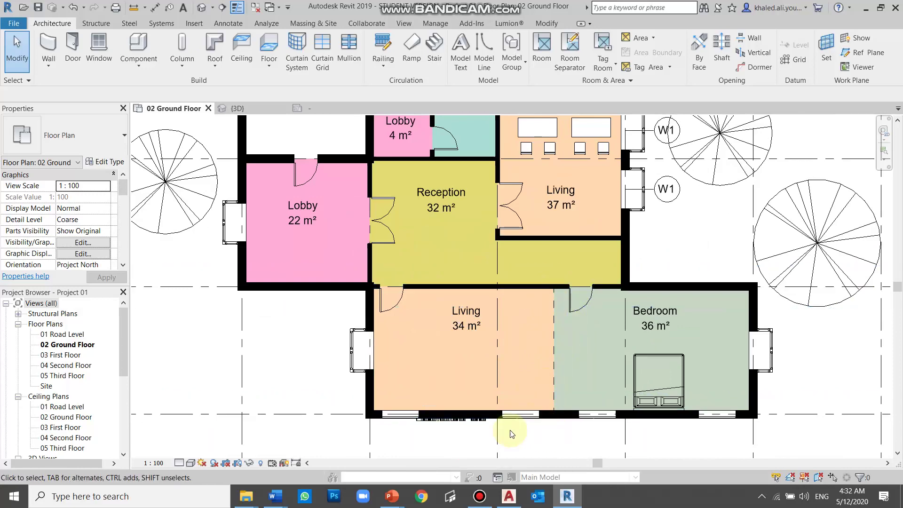
pyautogui.scroll(-2, 575, 386)
pyautogui.scroll(-1, 575, 386)
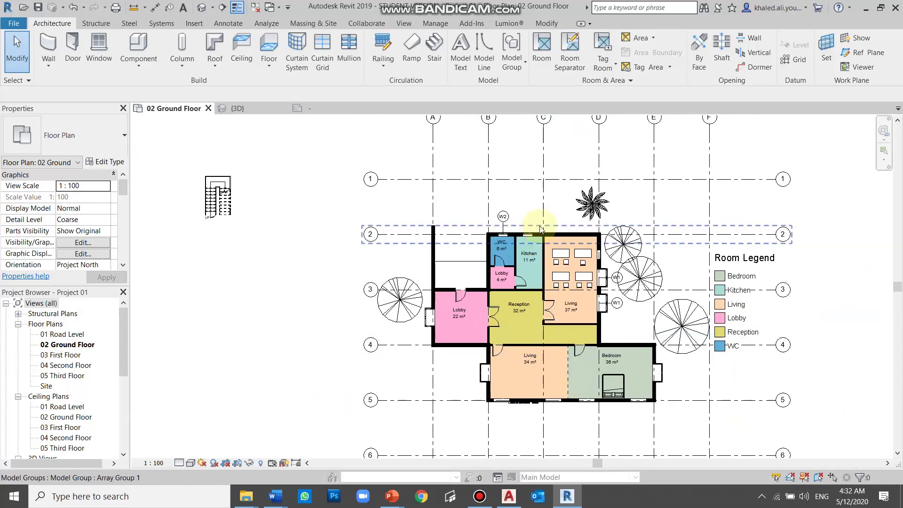
pyautogui.scroll(1, 555, 188)
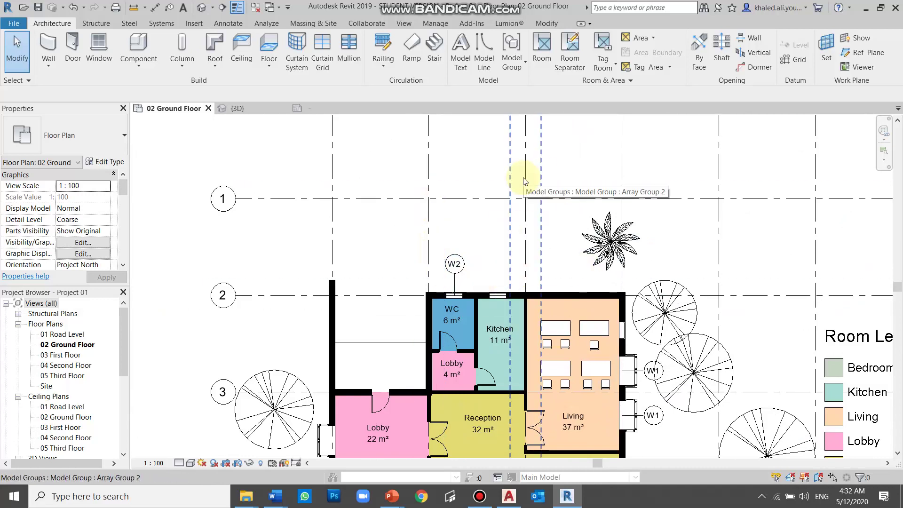
# Draw room separators from the north wall 5 m up to grid 1, 5.9 m across, and back down.
pyautogui.click(570, 50)
pyautogui.click(544, 293)
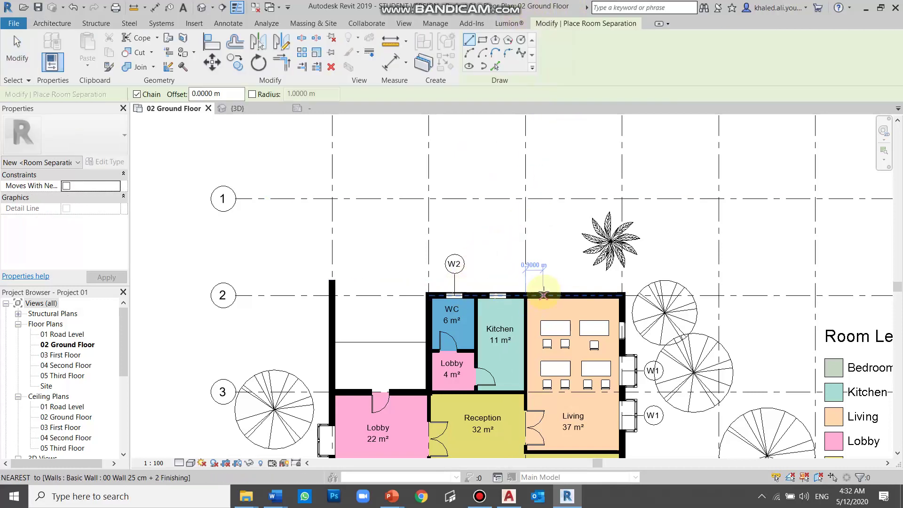
pyautogui.click(544, 198)
pyautogui.click(429, 199)
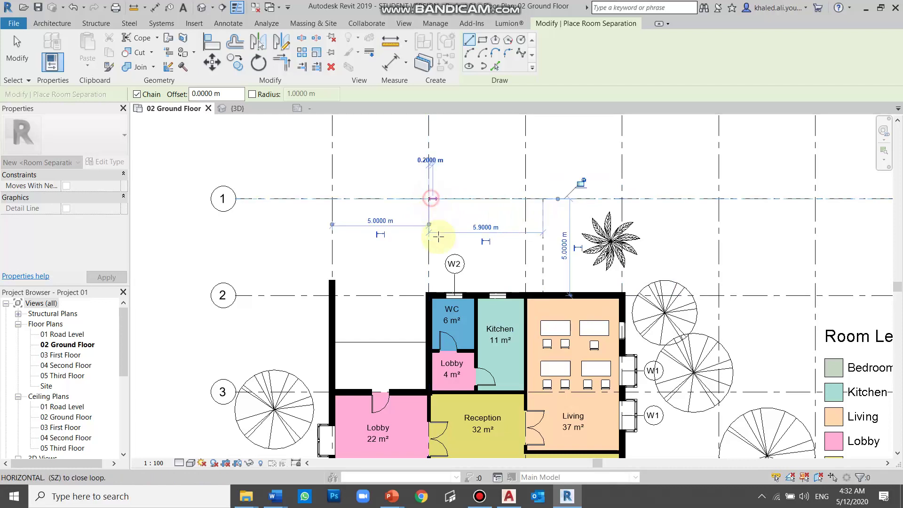
pyautogui.click(429, 295)
pyautogui.press('Escape')
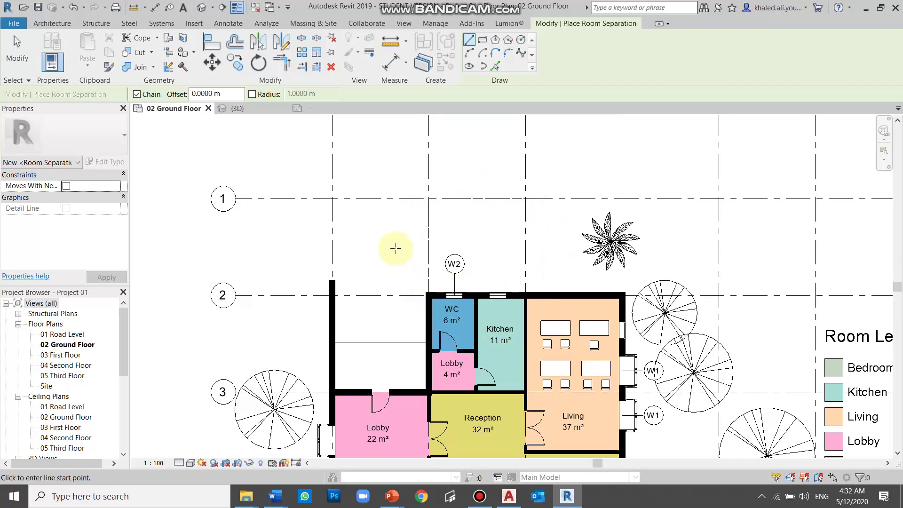
pyautogui.click(52, 24)
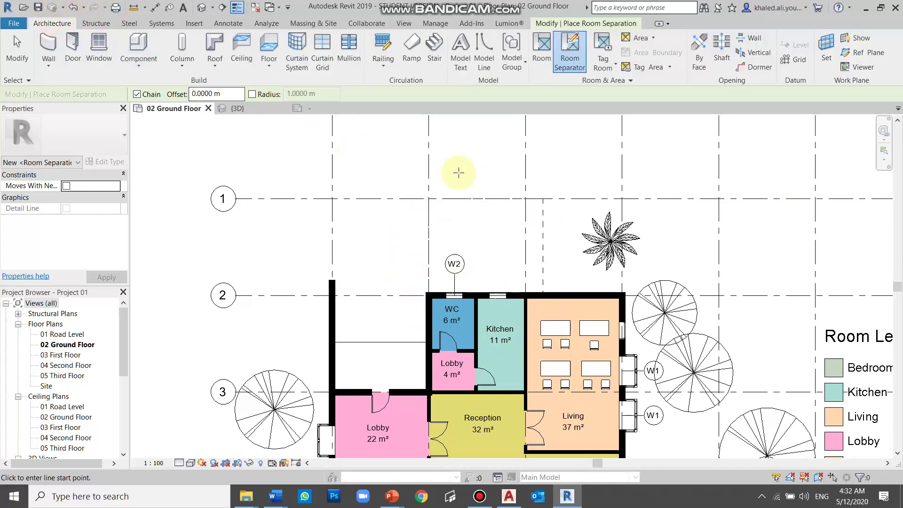
pyautogui.click(541, 58)
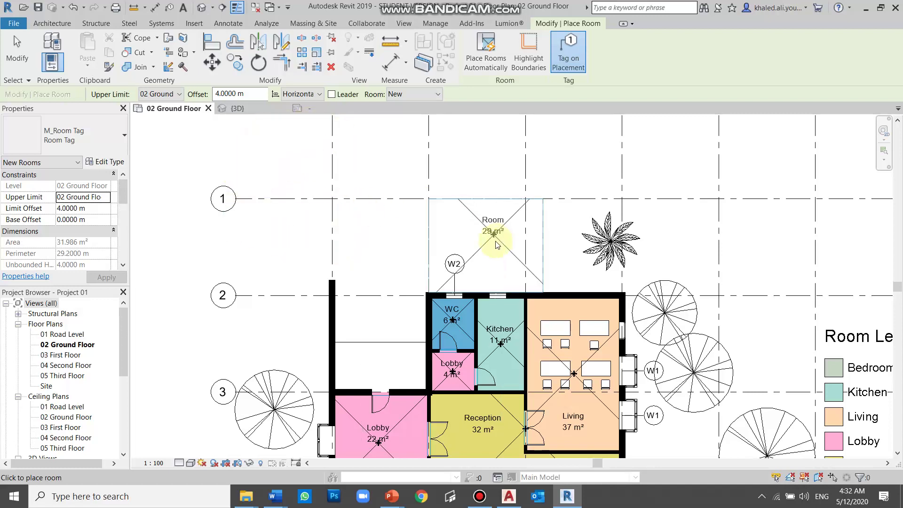
# Place a new room inside the enclosed area above WC and Kitchen.
pyautogui.scroll(2, 493, 249)
pyautogui.scroll(1, 498, 254)
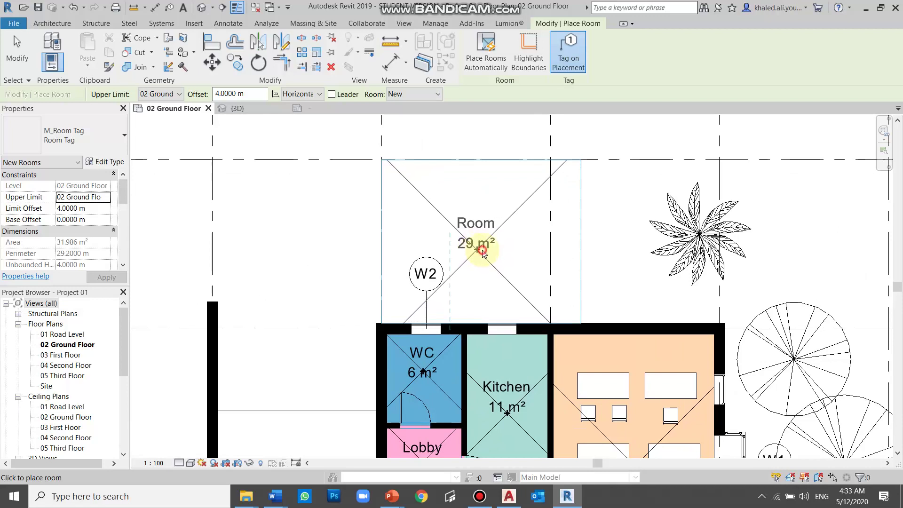
pyautogui.click(481, 249)
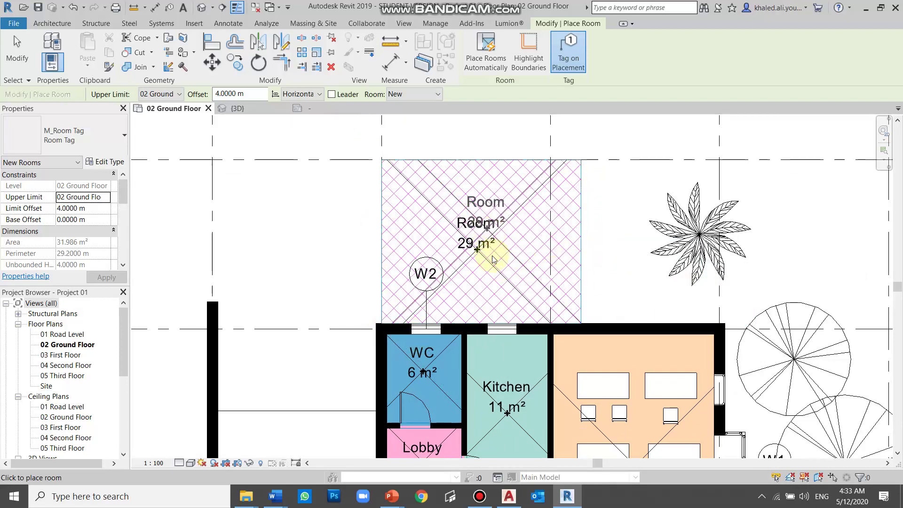
pyautogui.press('Escape')
pyautogui.press('Escape')
pyautogui.scroll(-2, 490, 224)
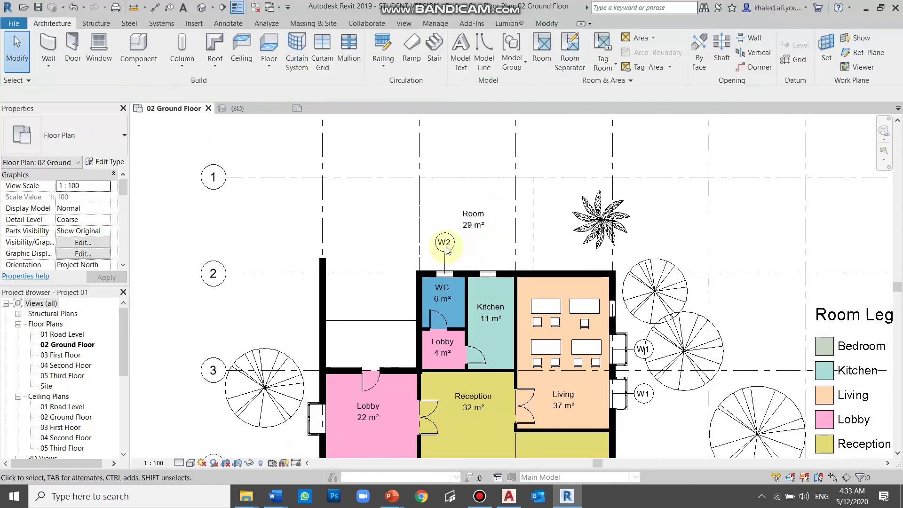
pyautogui.scroll(2, 471, 231)
# Rename the new room to Pool.
pyautogui.click(478, 230)
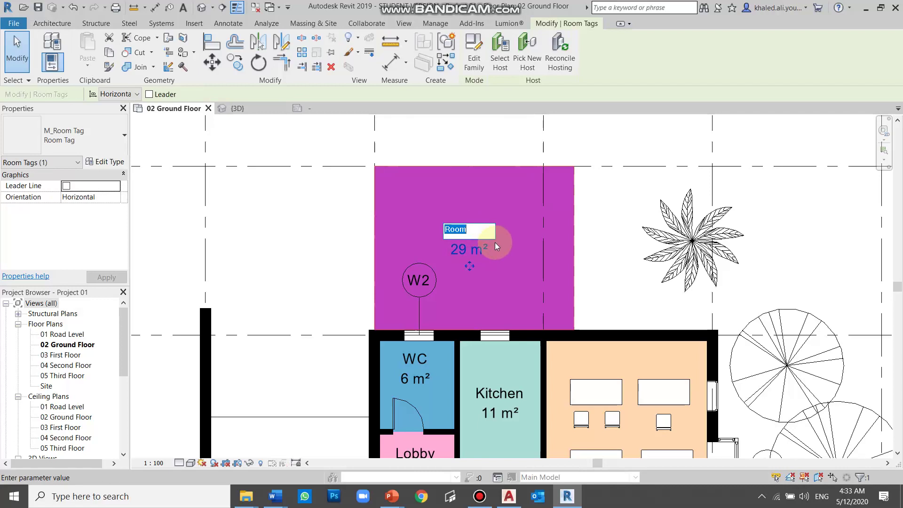
pyautogui.write('Pool')
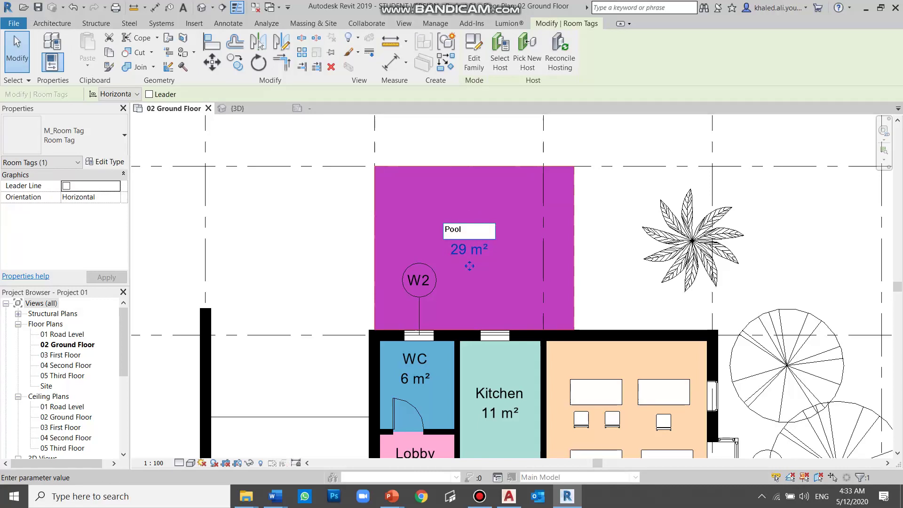
pyautogui.press('Return')
# Select the Pool room's east boundary line to inspect it, then release it.
pyautogui.scroll(-2, 373, 242)
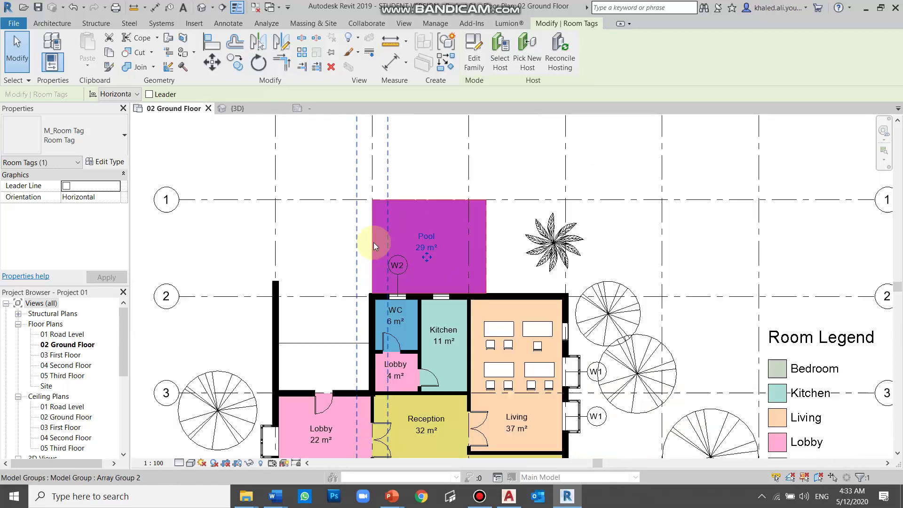
pyautogui.scroll(-2, 477, 210)
pyautogui.scroll(2, 466, 218)
pyautogui.click(465, 209)
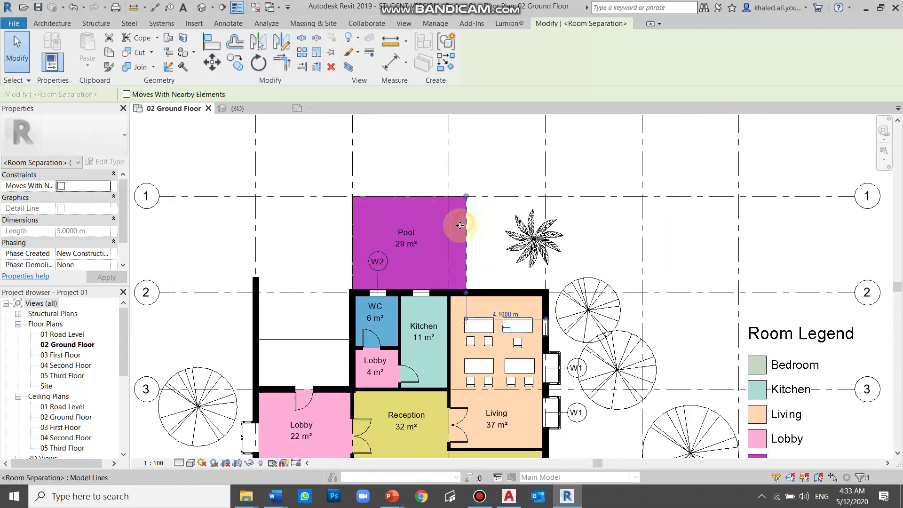
pyautogui.scroll(-3, 611, 306)
pyautogui.press('Escape')
pyautogui.scroll(3, 668, 348)
# Change the Pool colour in the legend's scheme to pale lavender (RGB 189-189-255).
pyautogui.click(658, 343)
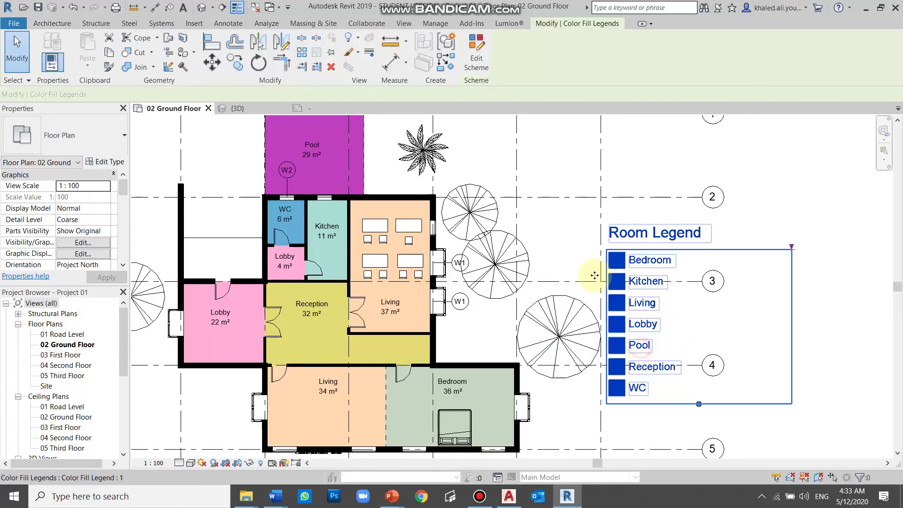
pyautogui.click(474, 55)
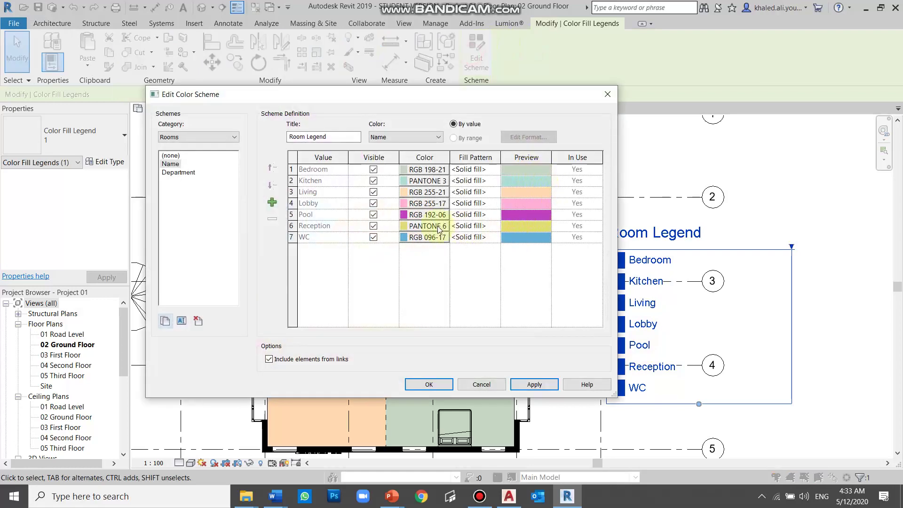
pyautogui.click(412, 216)
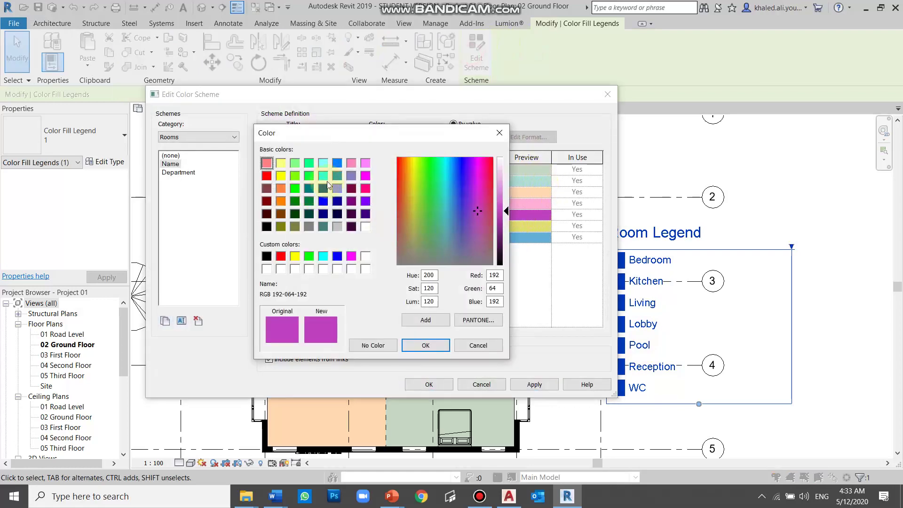
pyautogui.click(337, 189)
pyautogui.moveTo(501, 167); pyautogui.dragTo(501, 172)
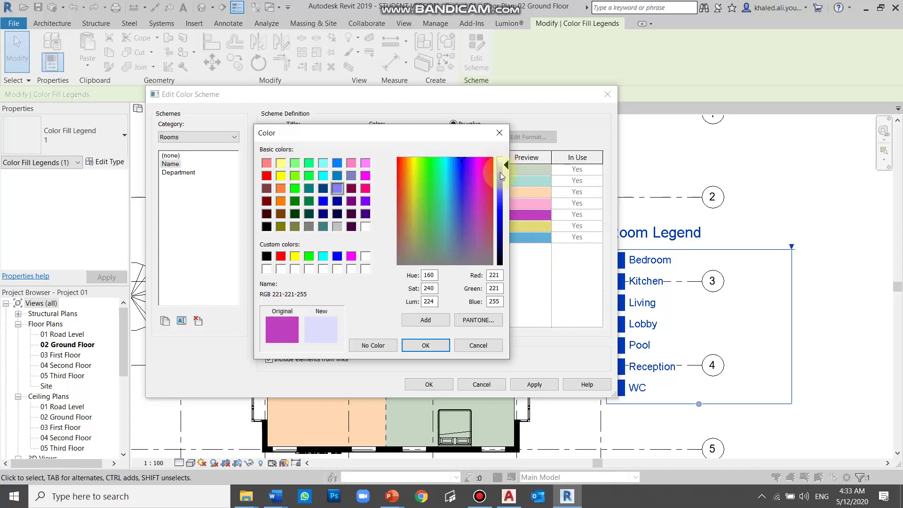
pyautogui.click(426, 346)
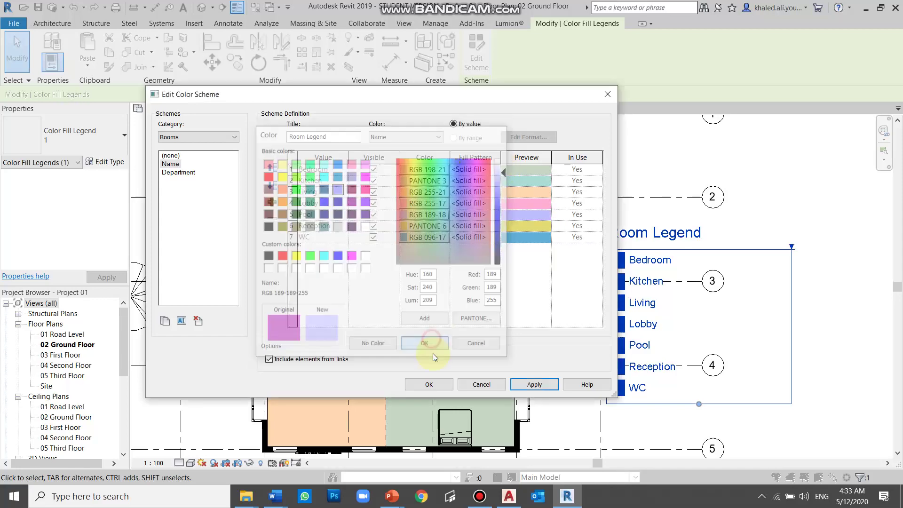
pyautogui.click(429, 385)
pyautogui.click(540, 252)
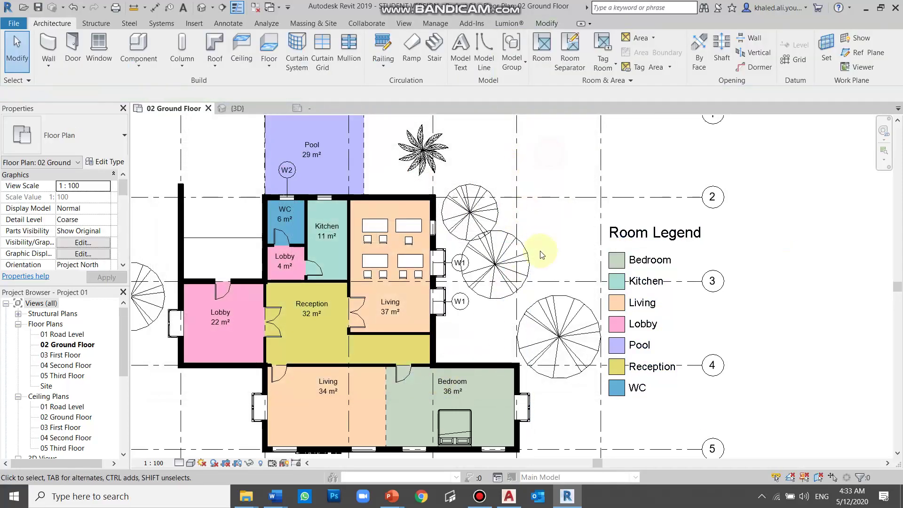
pyautogui.scroll(-3, 303, 186)
pyautogui.scroll(2, 334, 214)
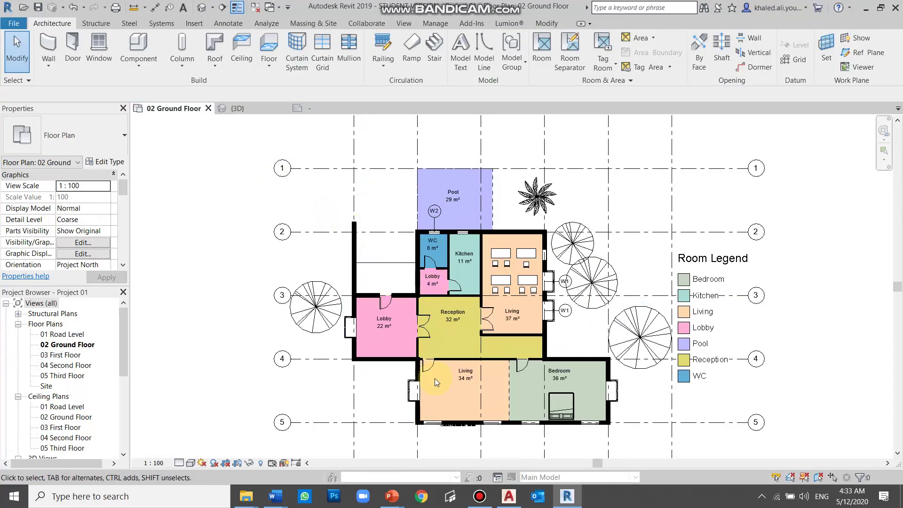
pyautogui.scroll(2, 435, 378)
pyautogui.scroll(-1, 482, 240)
pyautogui.scroll(1, 488, 280)
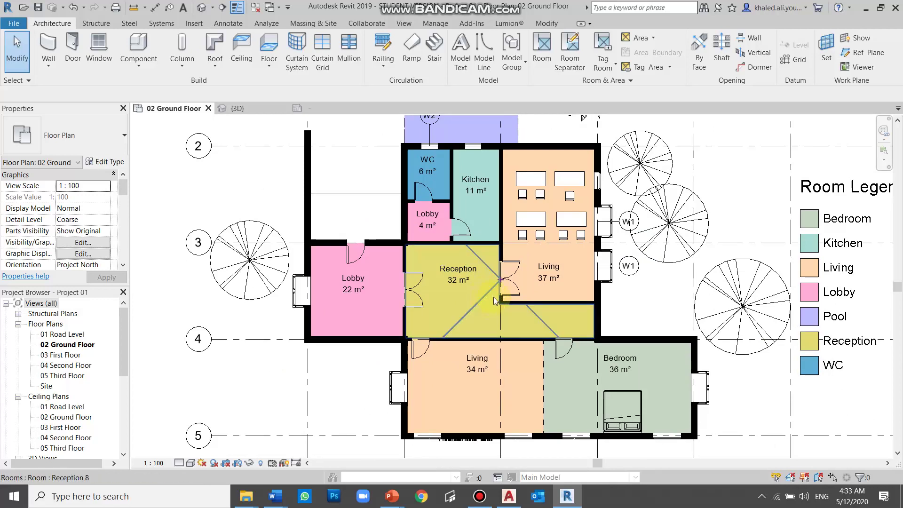
pyautogui.scroll(-1, 435, 281)
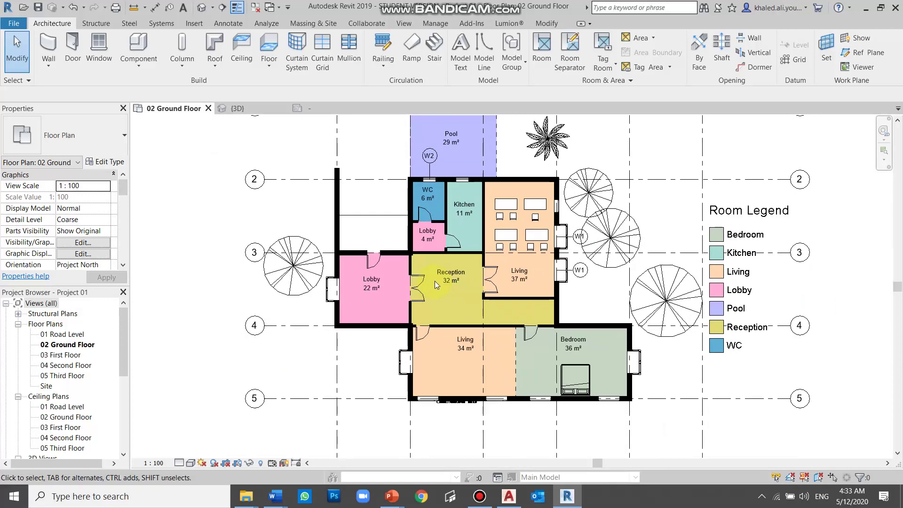